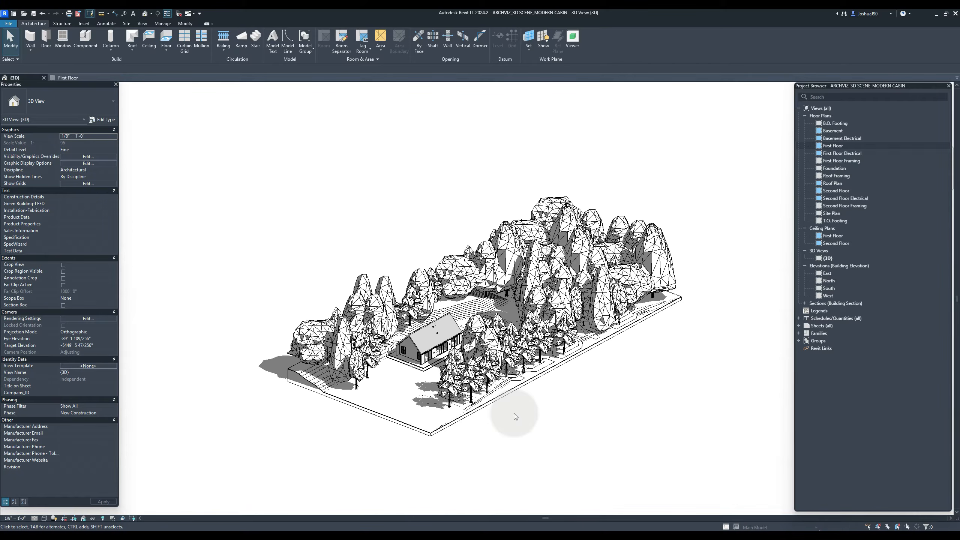
Step: Purge all unused items from the project, expanding the Generic Models, Material Assets and Materials categories to review them first
{"action": "scroll", "coordinate": [489, 439], "scroll_direction": "up", "scroll_amount": 2}
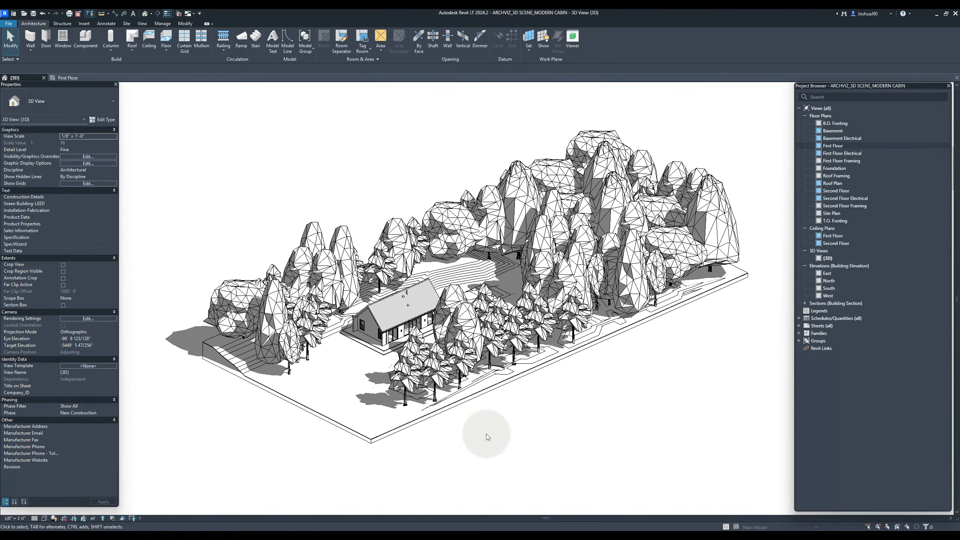
{"action": "scroll", "coordinate": [488, 437], "scroll_direction": "down", "scroll_amount": 1}
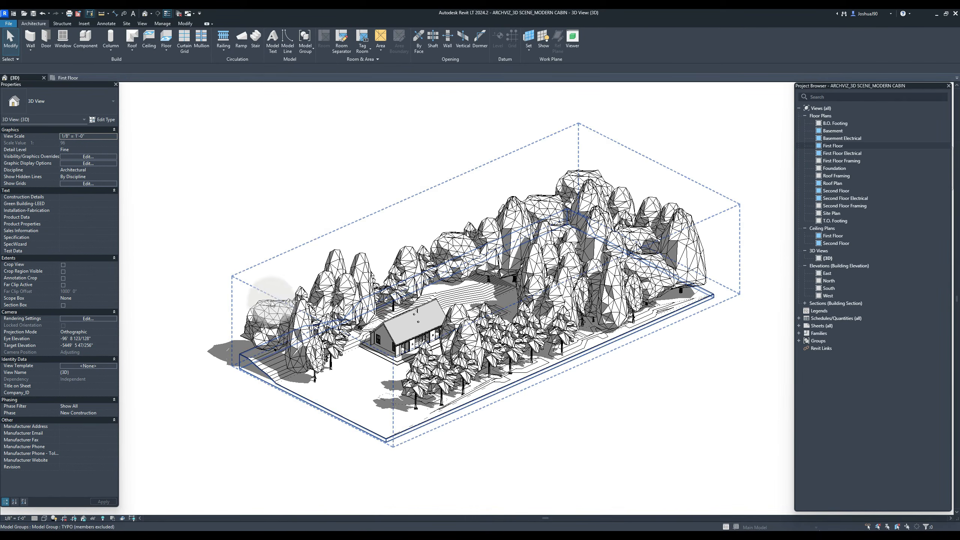
{"action": "left_click", "coordinate": [163, 24]}
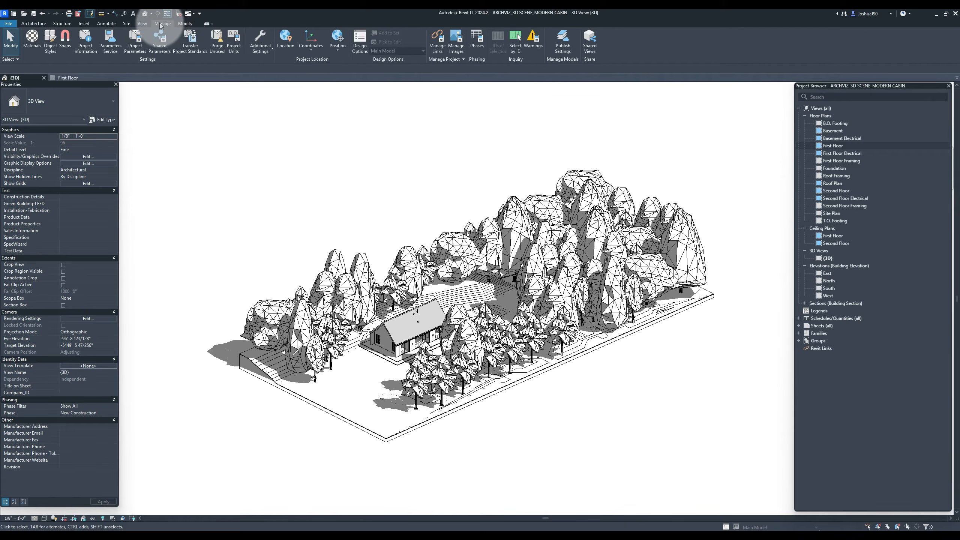
{"action": "left_click", "coordinate": [216, 55]}
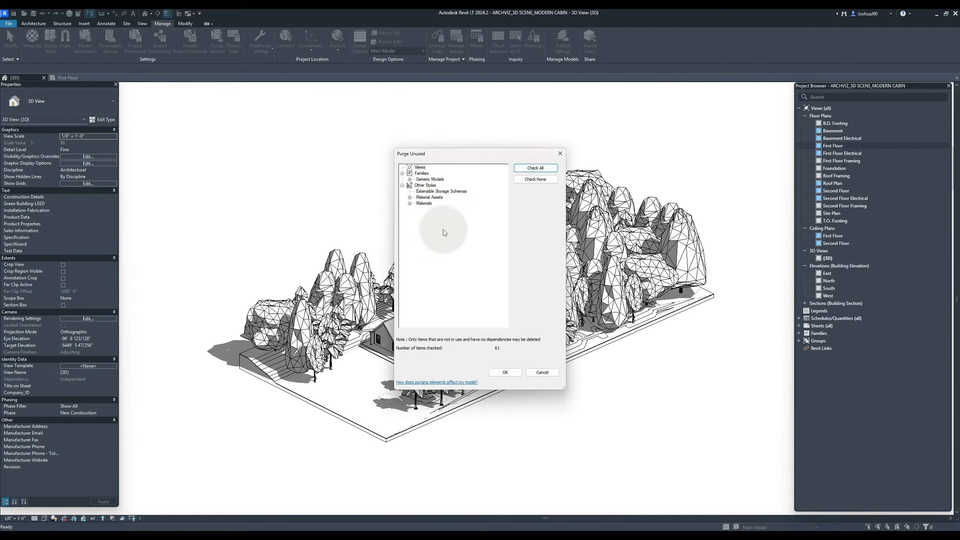
{"action": "left_click", "coordinate": [409, 179]}
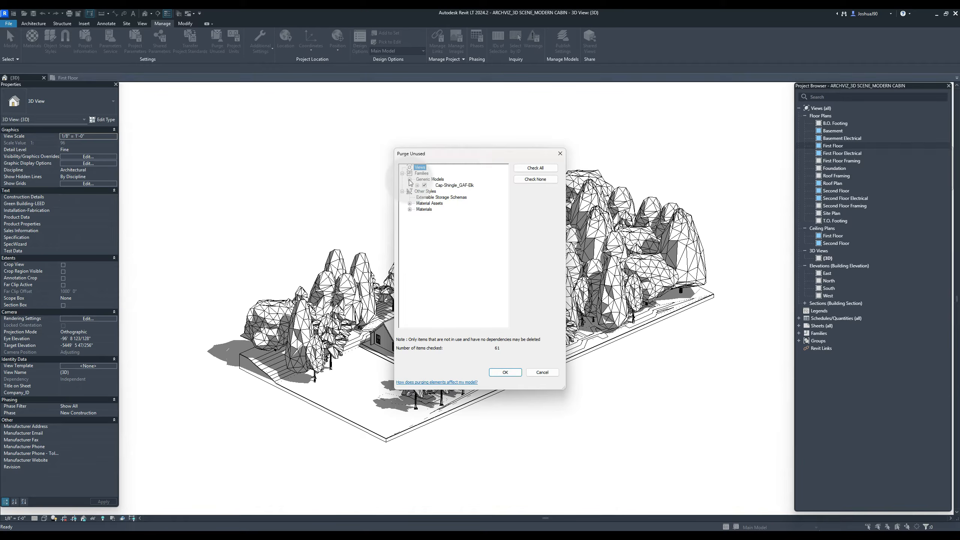
{"action": "left_click", "coordinate": [410, 203]}
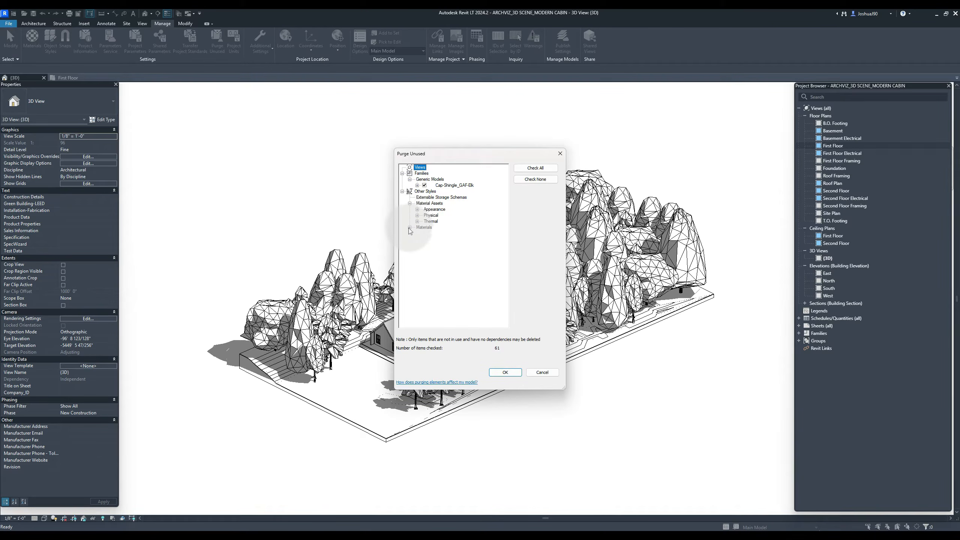
{"action": "left_click", "coordinate": [409, 227]}
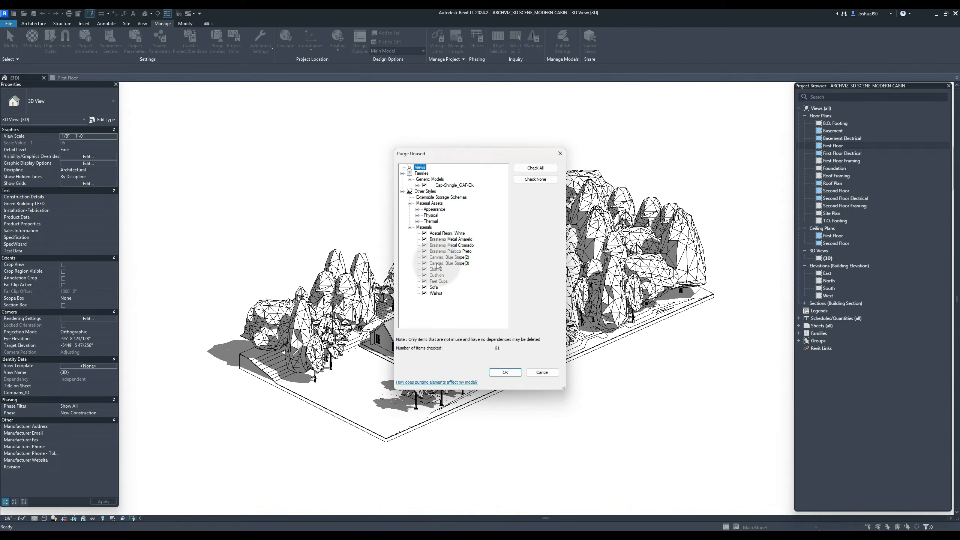
{"action": "left_click", "coordinate": [506, 372]}
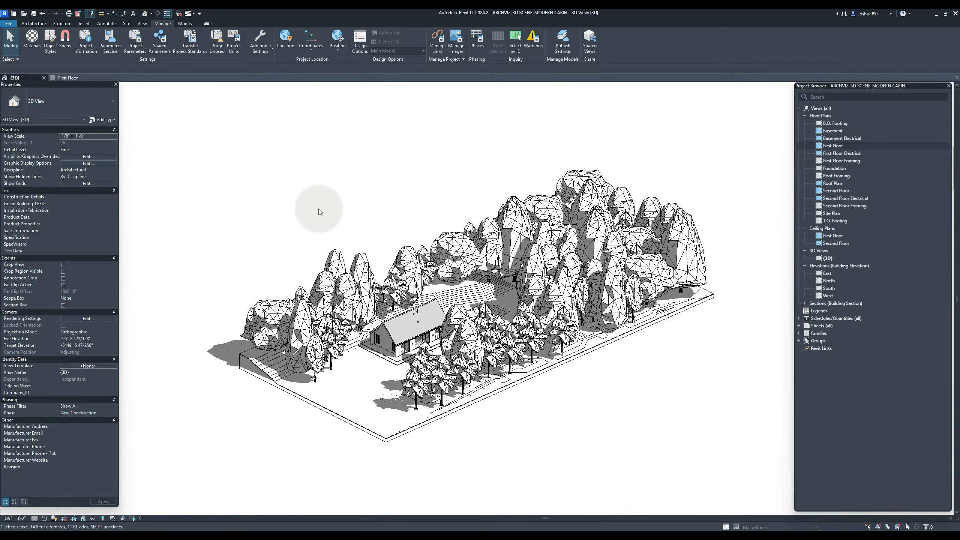
Step: Start an FBX export of the 3D view and shorten the file name to ARCHVIZ_3DSCENE_MODERNCABIN
{"action": "left_click", "coordinate": [8, 24]}
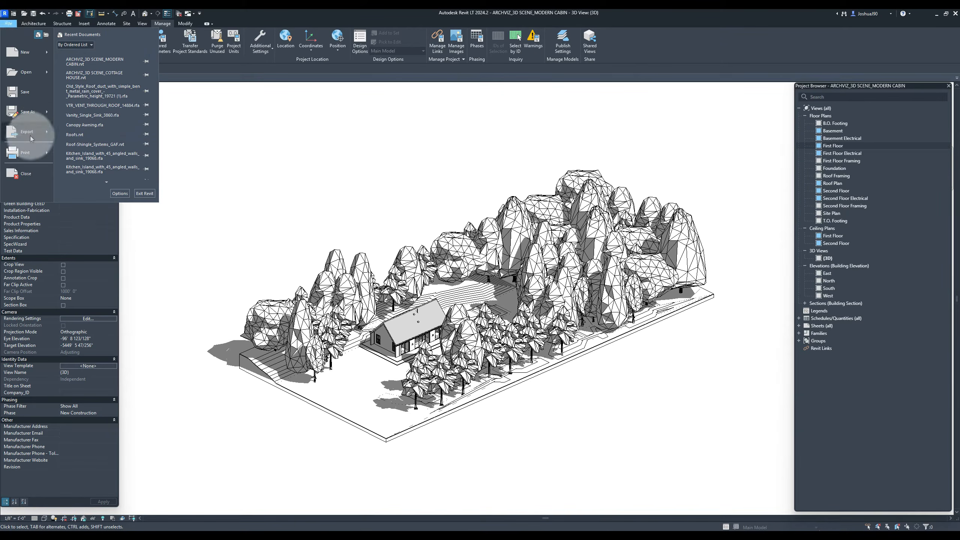
{"action": "mouse_move", "coordinate": [31, 138]}
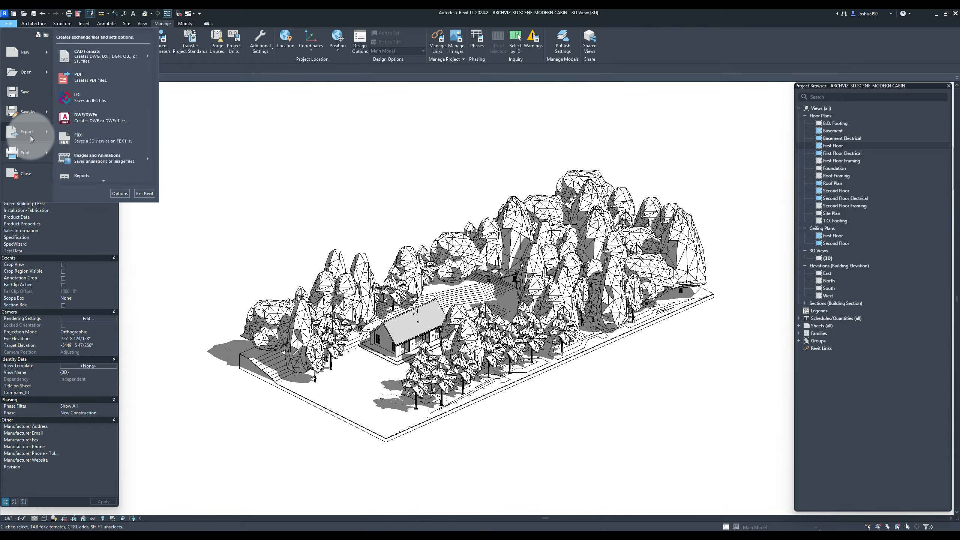
{"action": "left_click", "coordinate": [85, 137]}
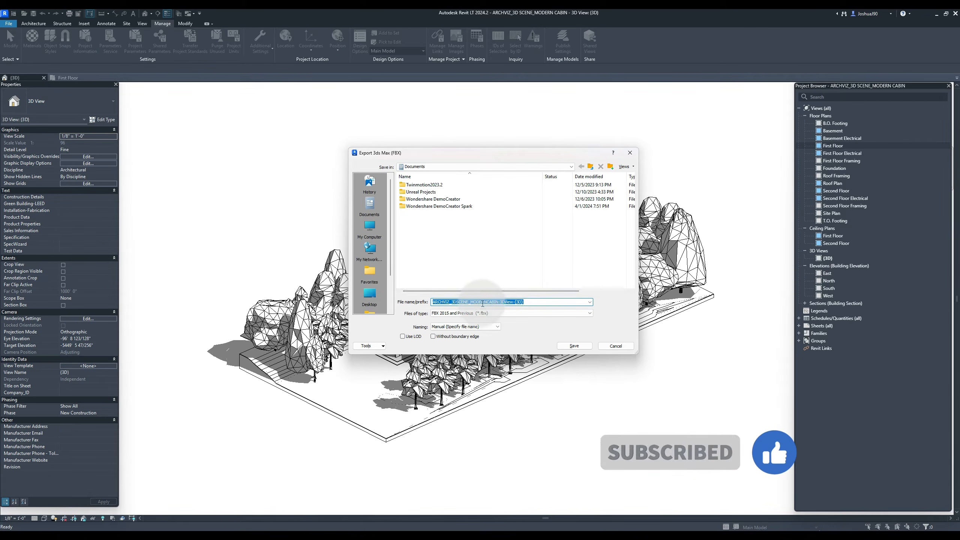
{"action": "left_click", "coordinate": [535, 301]}
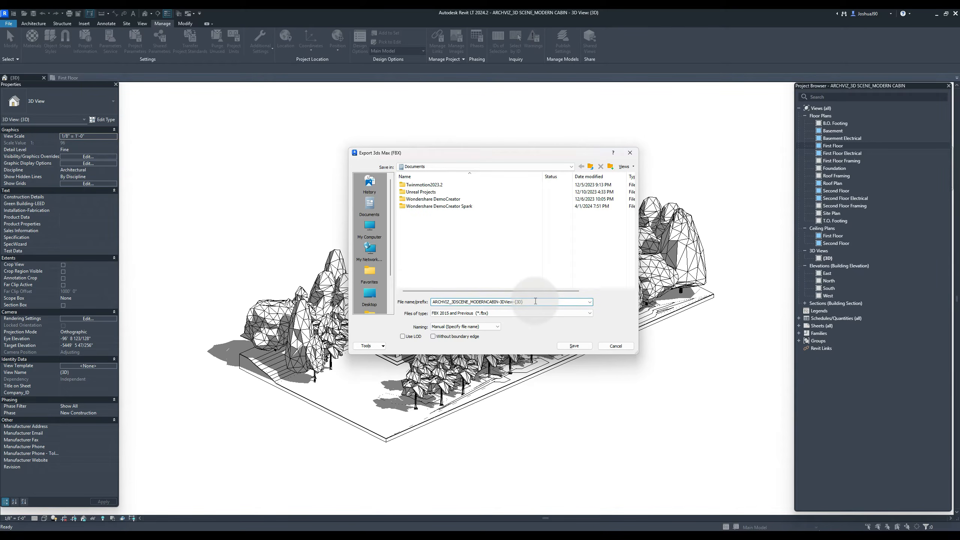
{"action": "key", "text": "BackSpace"}
{"action": "key", "text": "BackSpace"}
{"action": "key", "text": "BackSpace"}
{"action": "key", "text": "BackSpace"}
{"action": "key", "text": "BackSpace"}
{"action": "key", "text": "BackSpace"}
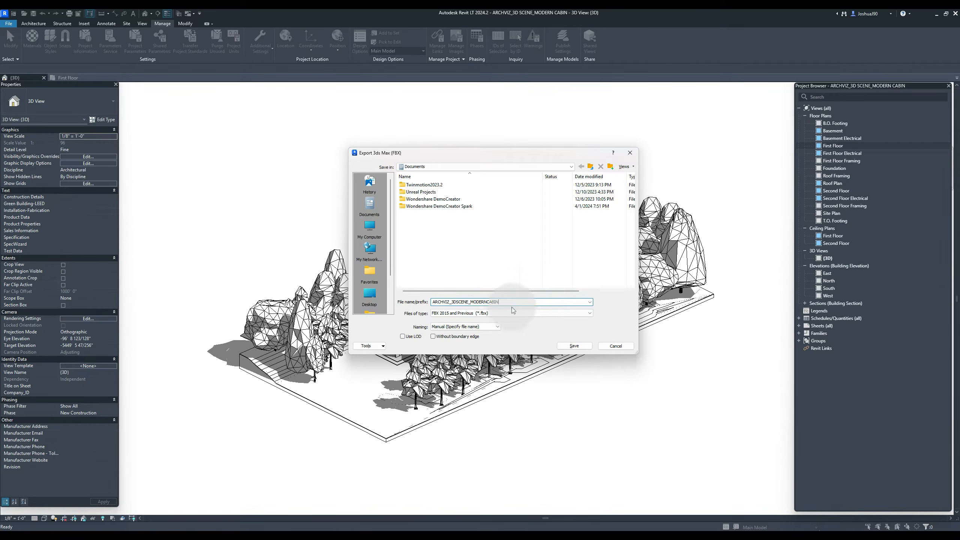
Step: Choose the FBX 2015 and Previous file type, enable Use LOD and Without boundary edge, and save the export
{"action": "left_click", "coordinate": [444, 313]}
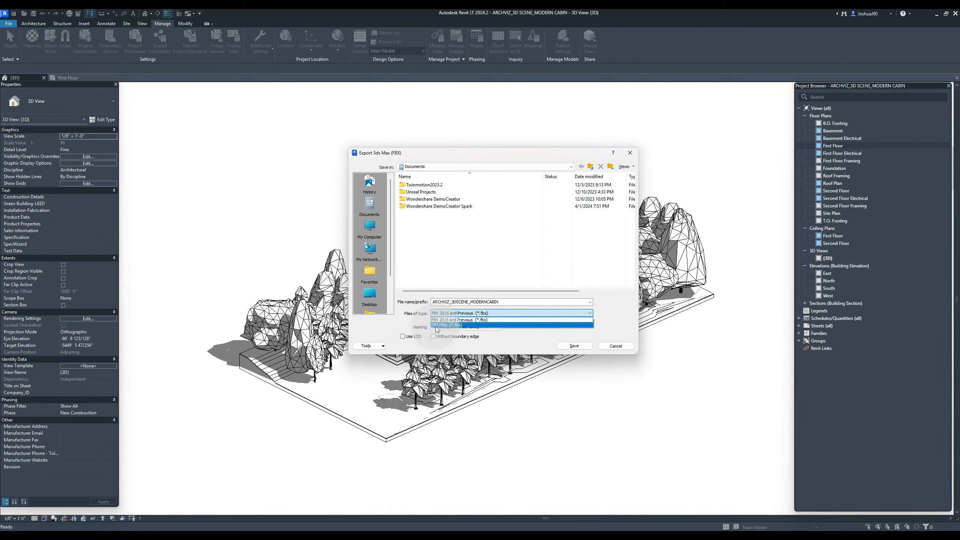
{"action": "left_click", "coordinate": [482, 321]}
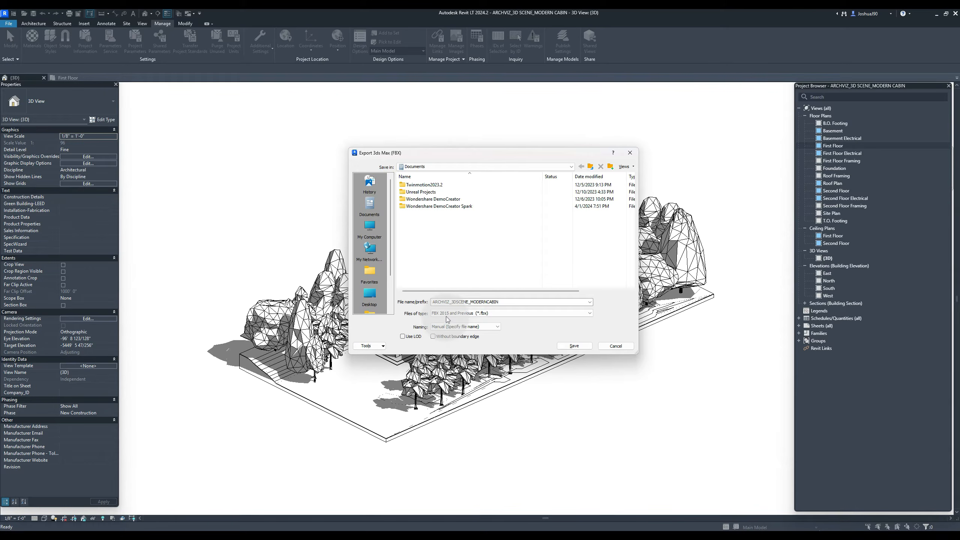
{"action": "left_click", "coordinate": [403, 336]}
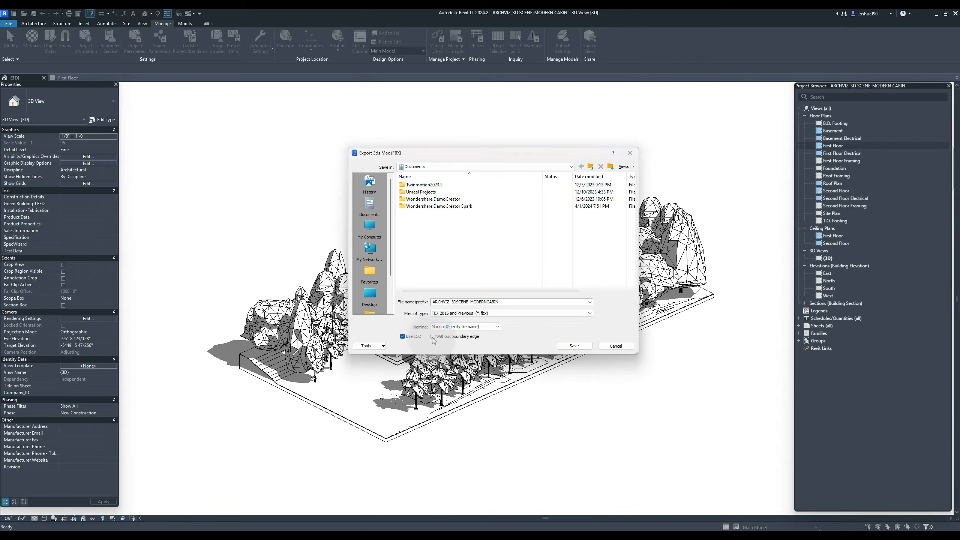
{"action": "left_click", "coordinate": [433, 337]}
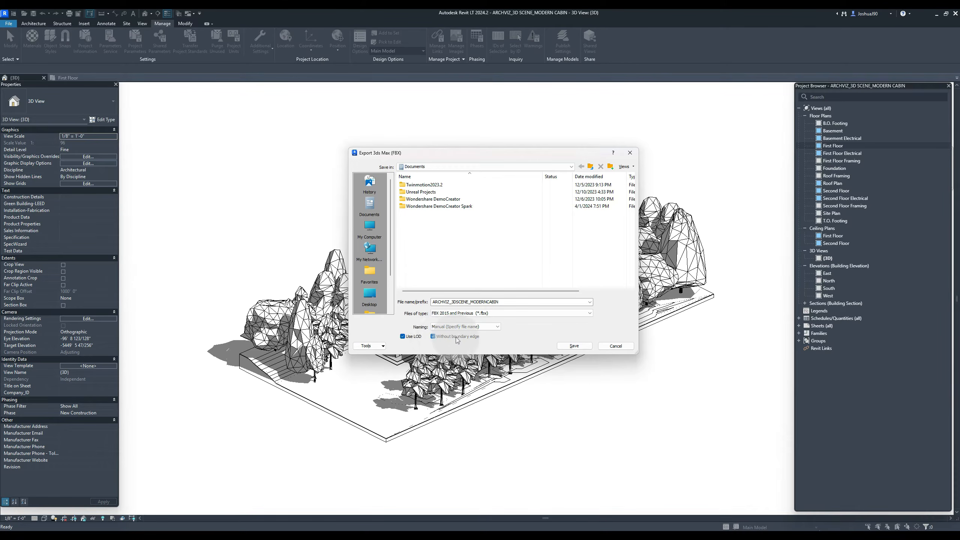
{"action": "left_click", "coordinate": [580, 347]}
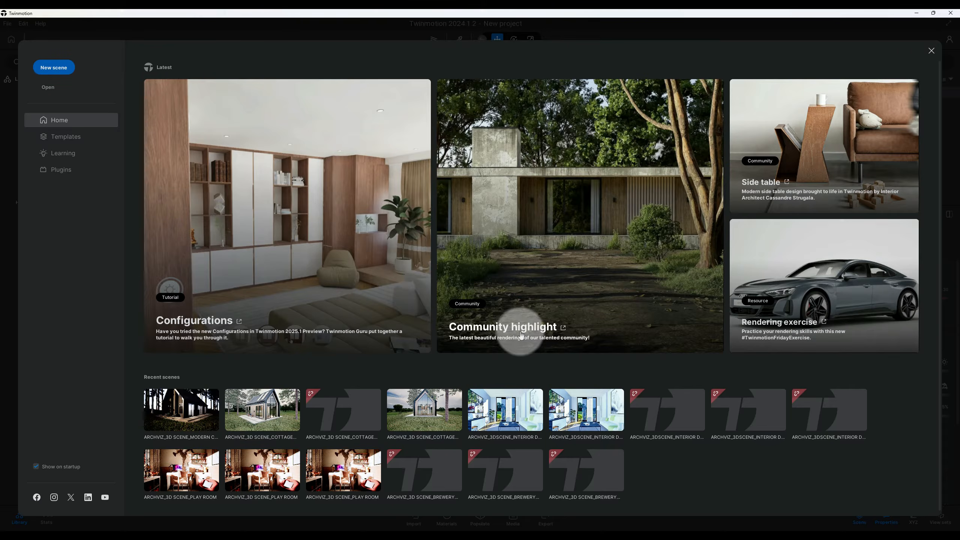
Step: Create a new scene in Twinmotion and open the dialog for importing a file
{"action": "left_click", "coordinate": [67, 75]}
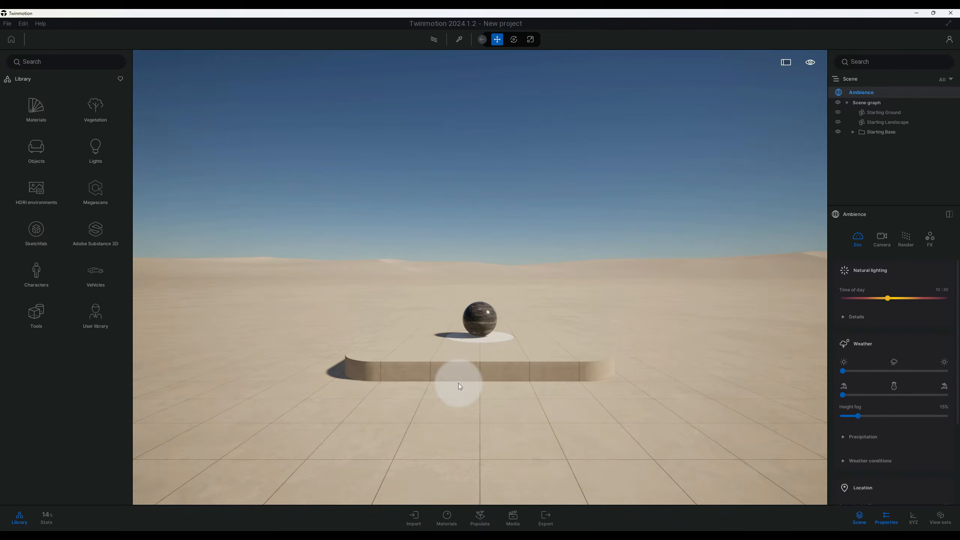
{"action": "left_click", "coordinate": [415, 517]}
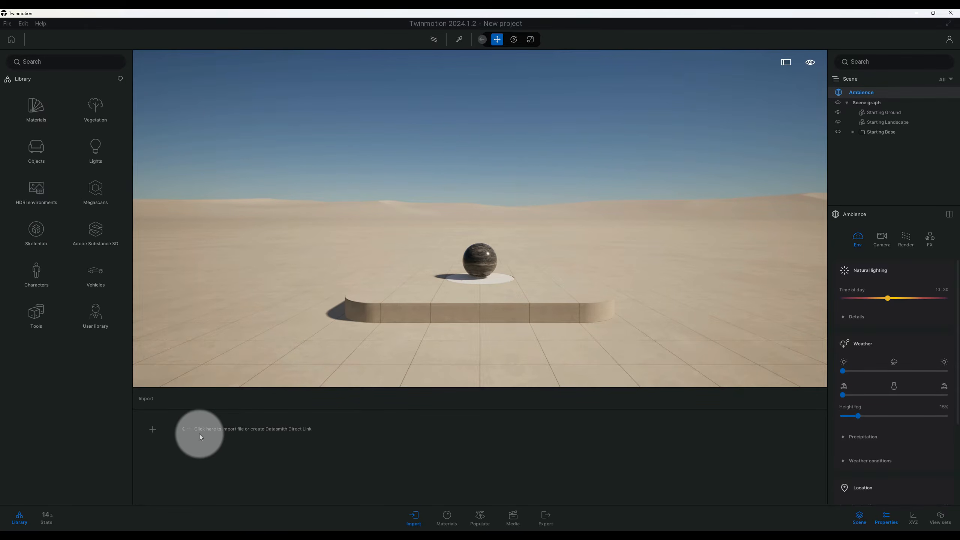
{"action": "left_click", "coordinate": [156, 427]}
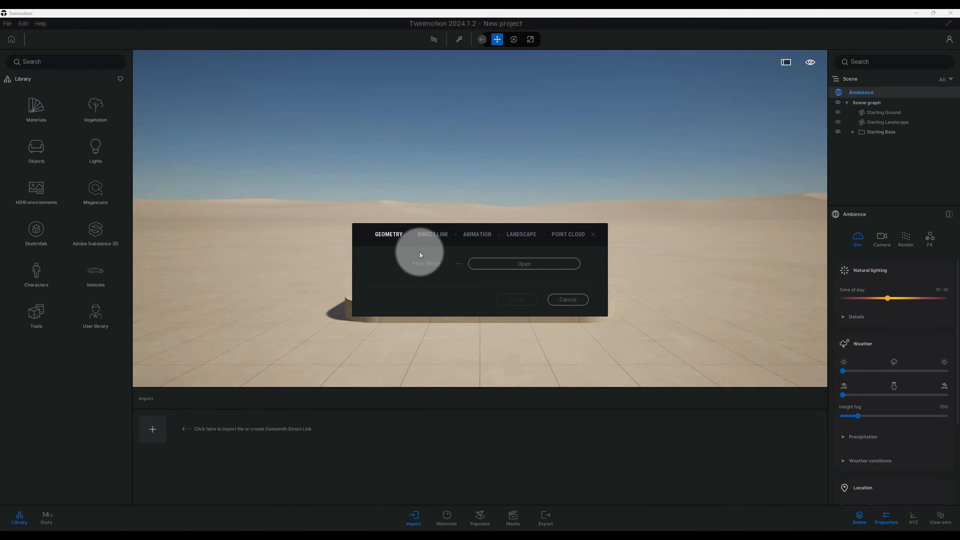
Step: Look through the Direct Link, Animation and Landscape import types and return to Geometry
{"action": "left_click", "coordinate": [434, 236]}
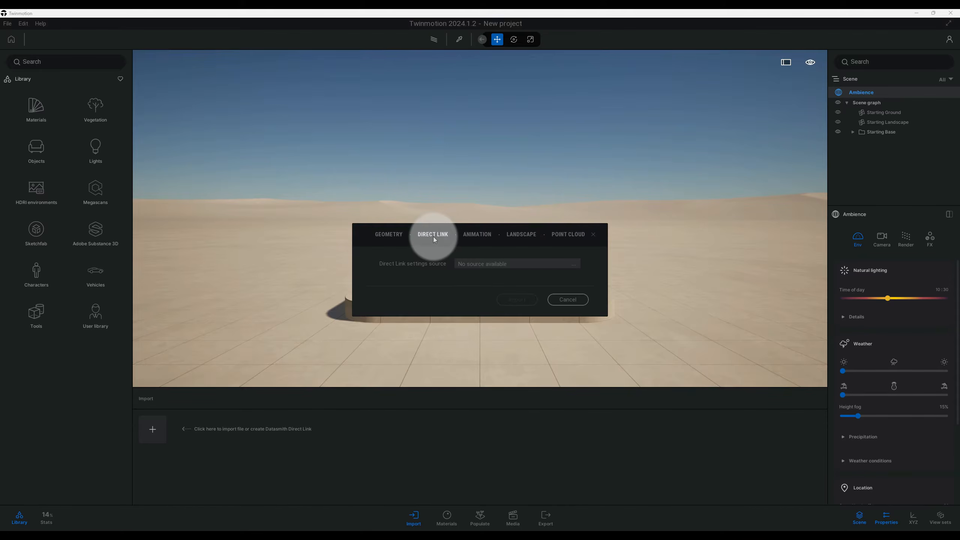
{"action": "left_click", "coordinate": [473, 236]}
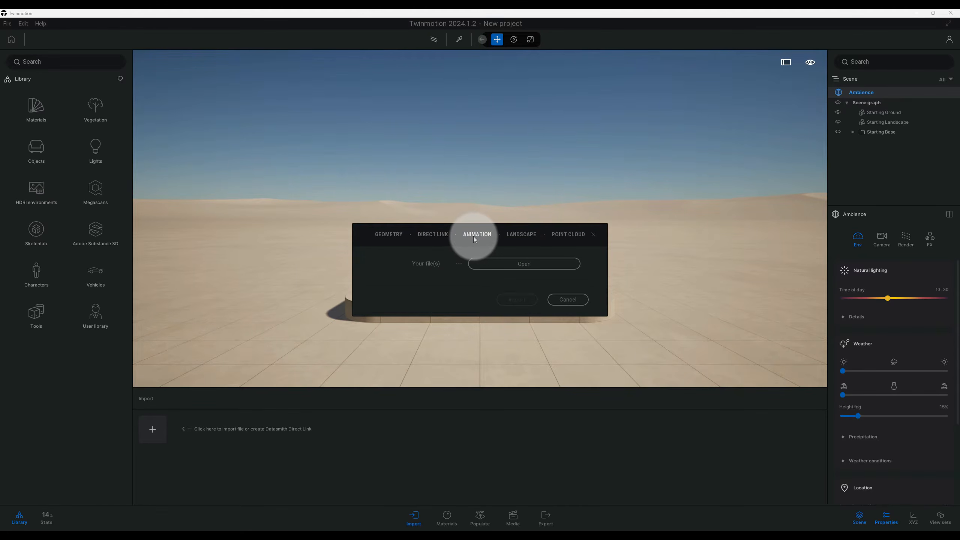
{"action": "left_click", "coordinate": [514, 236]}
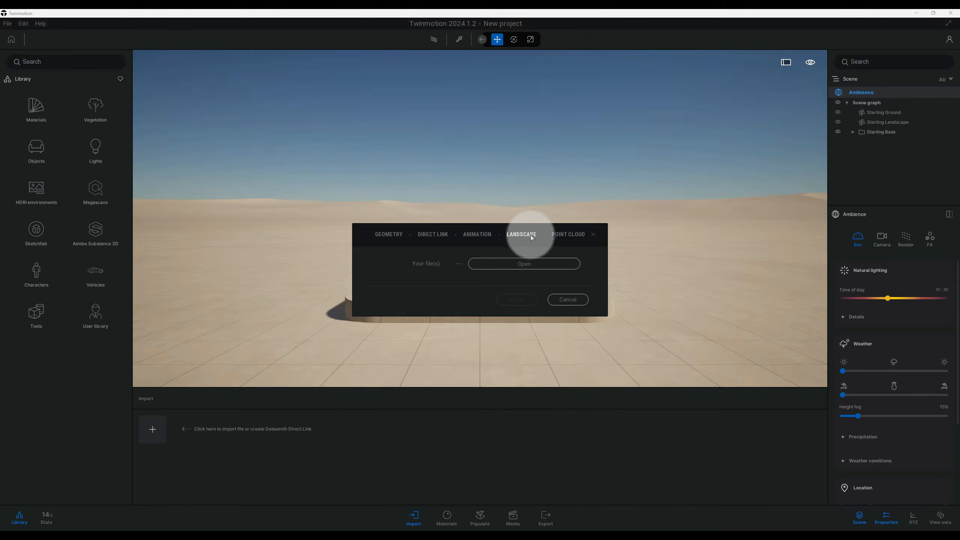
{"action": "left_click", "coordinate": [393, 238]}
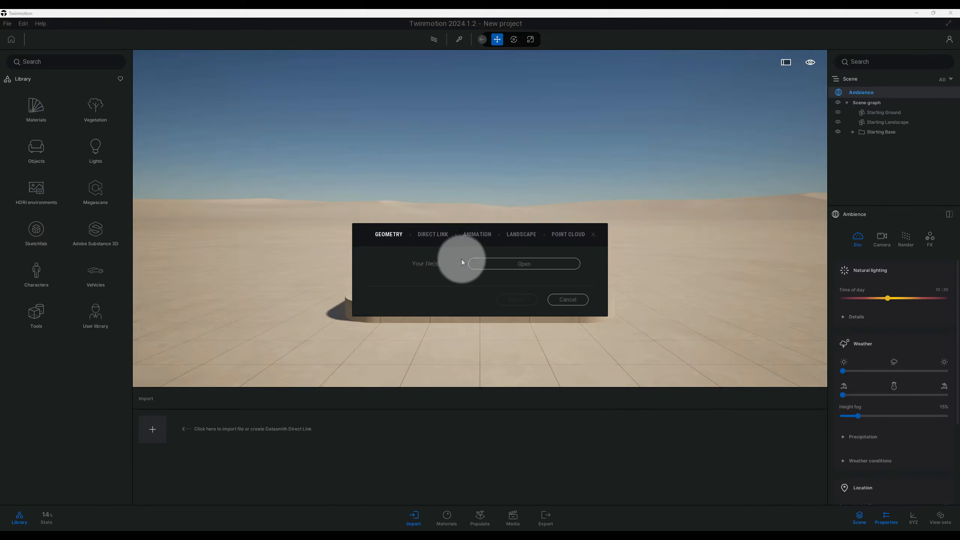
Step: Select ARCHVIZ_3DSCENE_MODERN CABIN.fbx from the modern cabin project's FBX_Files folder on drive T7 (E:) as the geometry to import
{"action": "left_click", "coordinate": [520, 264]}
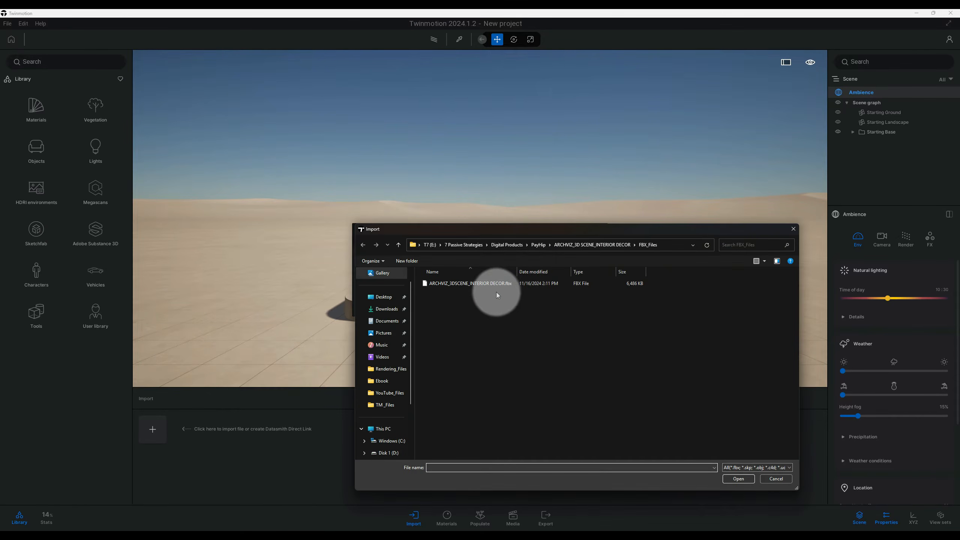
{"action": "scroll", "coordinate": [378, 420], "scroll_direction": "down", "scroll_amount": 1}
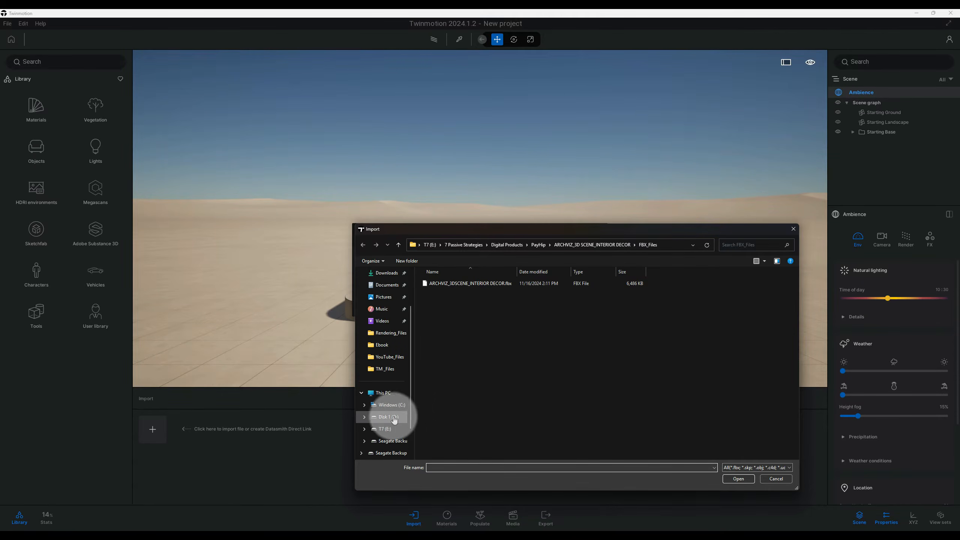
{"action": "left_click", "coordinate": [385, 433]}
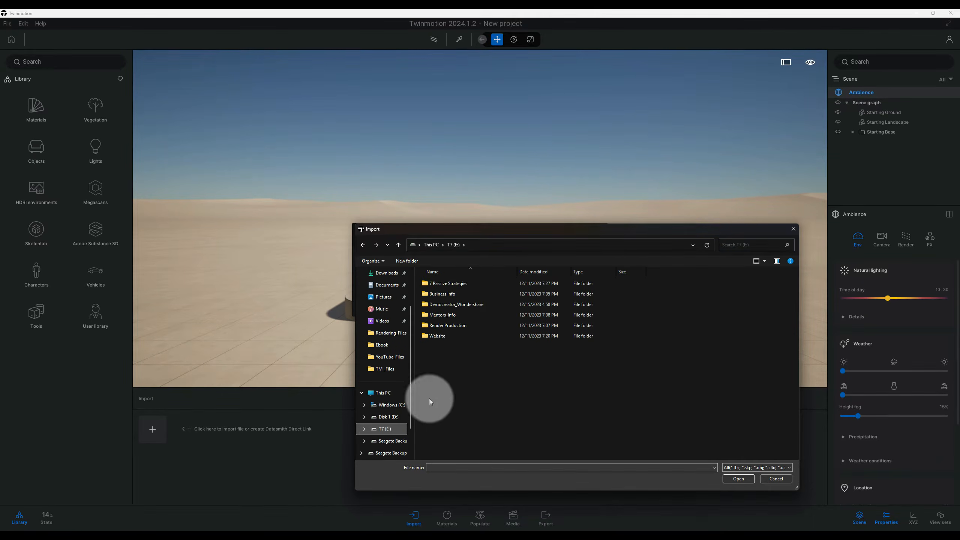
{"action": "double_click", "coordinate": [461, 282]}
{"action": "double_click", "coordinate": [453, 315]}
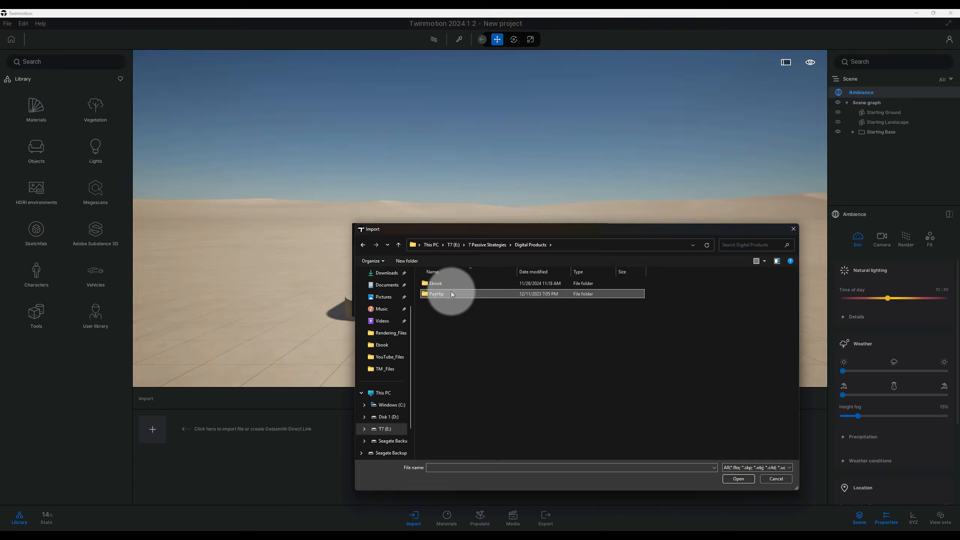
{"action": "double_click", "coordinate": [462, 294]}
{"action": "double_click", "coordinate": [469, 315]}
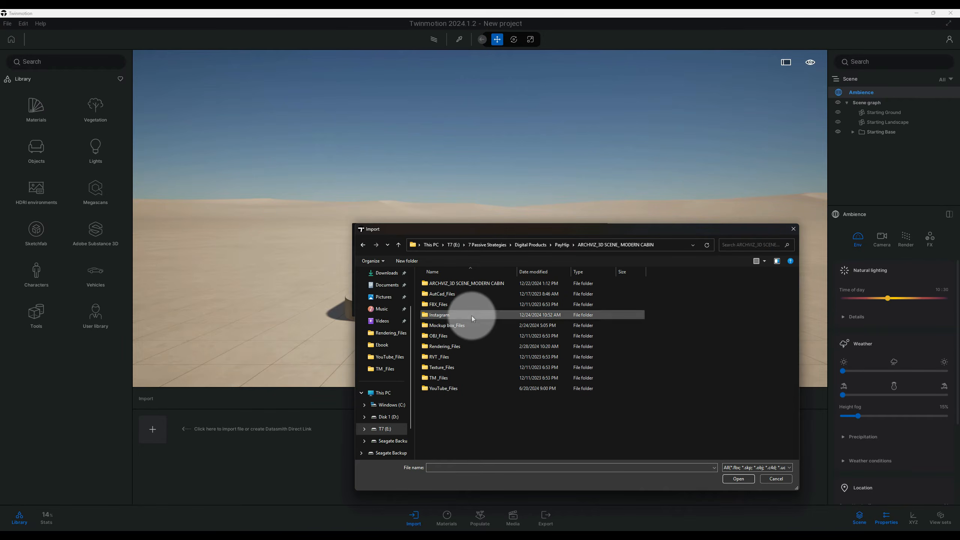
{"action": "double_click", "coordinate": [464, 305]}
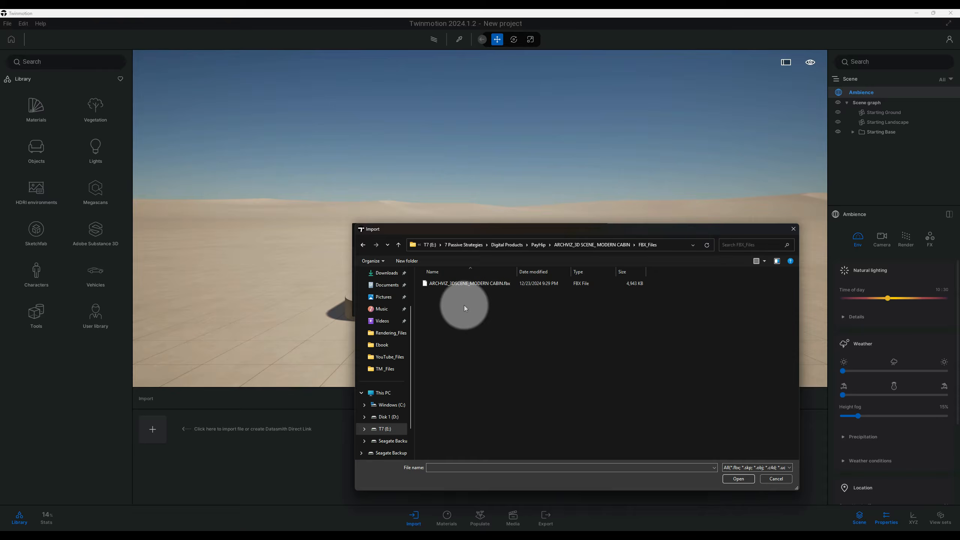
{"action": "left_click", "coordinate": [471, 285]}
{"action": "left_click", "coordinate": [738, 478]}
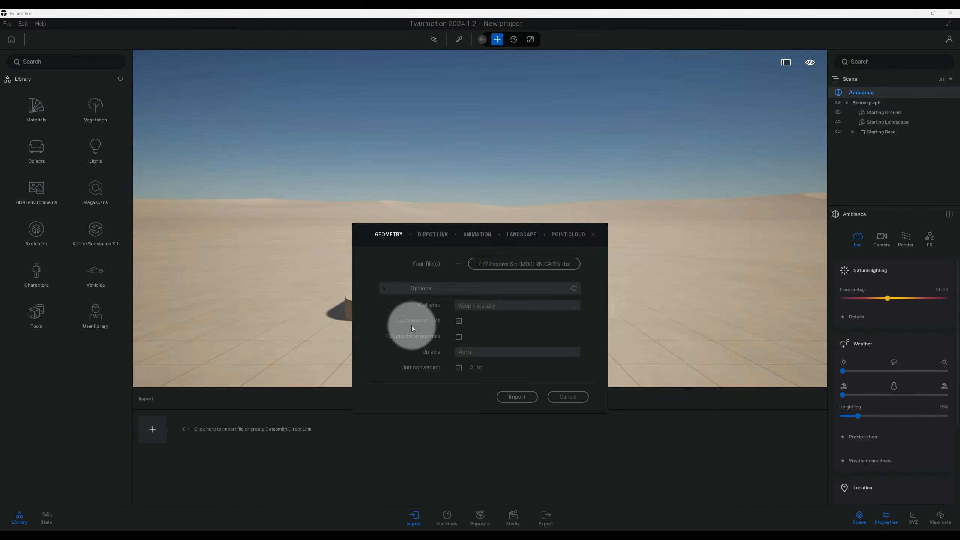
Step: Turn the Full precision UVs import option off and back on
{"action": "mouse_move", "coordinate": [411, 325]}
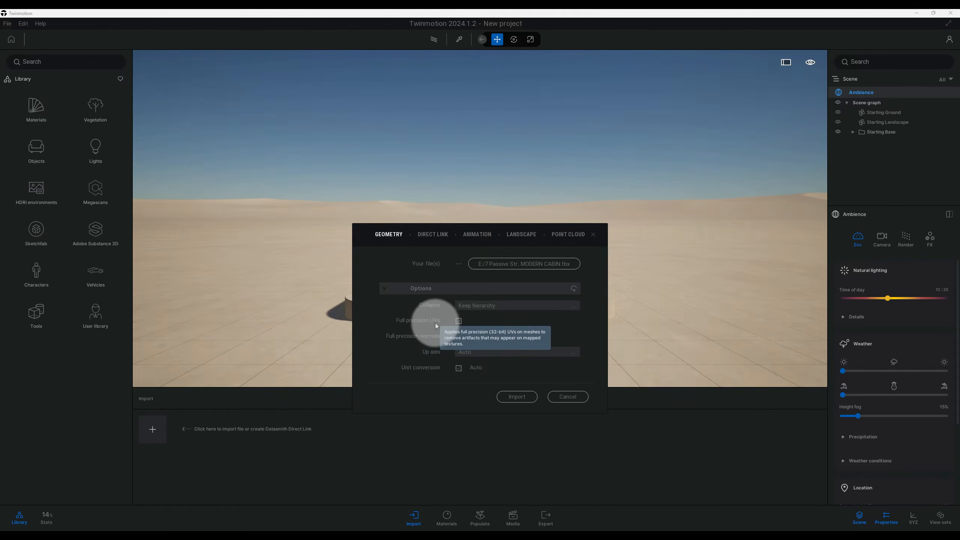
{"action": "left_click", "coordinate": [459, 321]}
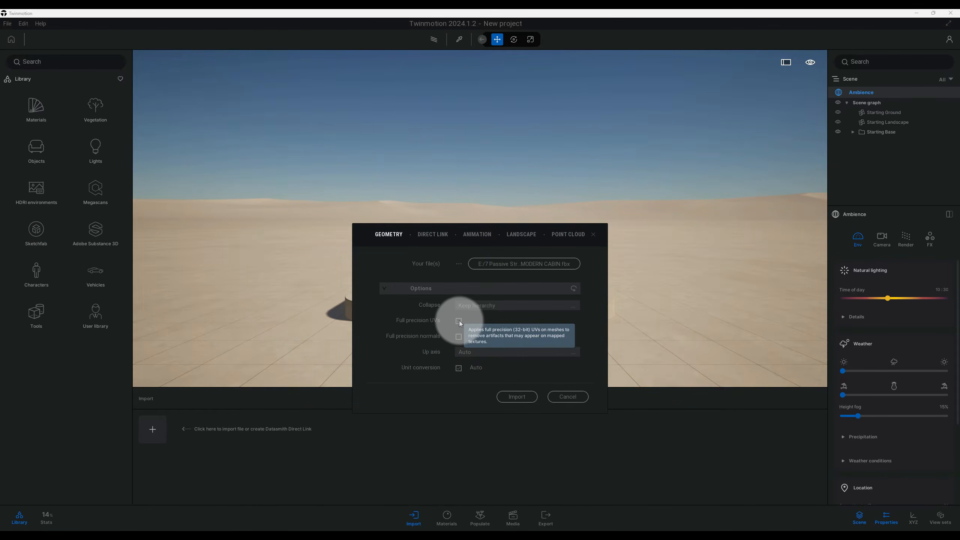
{"action": "left_click", "coordinate": [458, 321]}
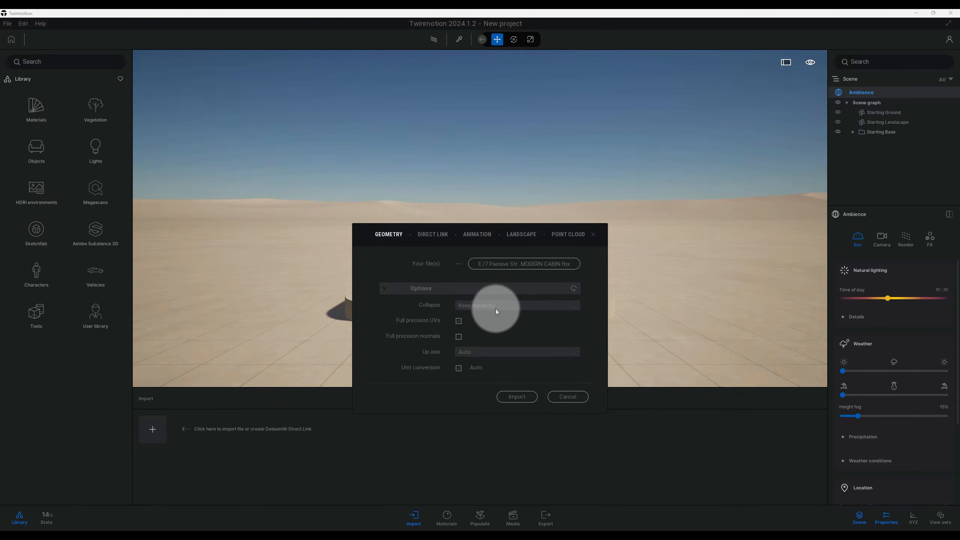
Step: Import the selected cabin FBX and resolve all material conflicts by using the scene material
{"action": "left_click", "coordinate": [522, 396]}
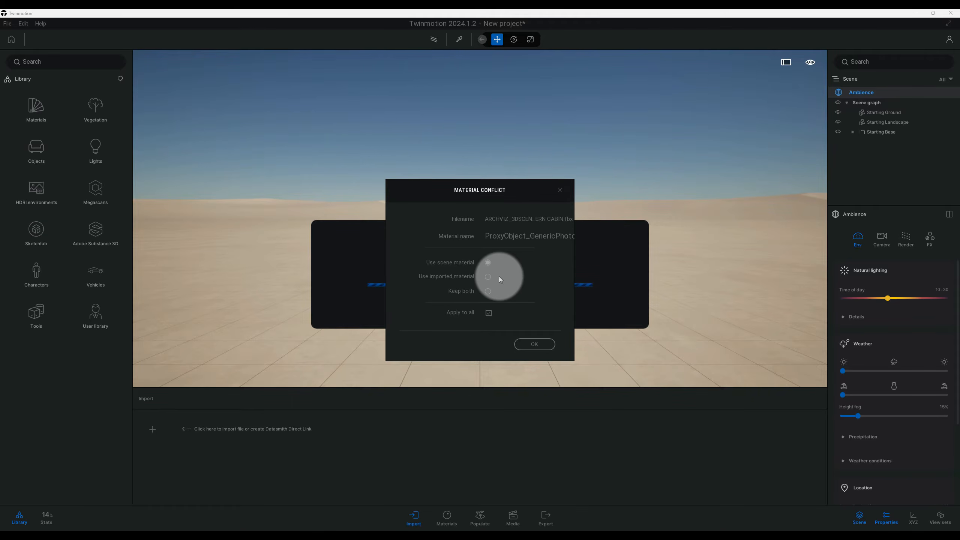
{"action": "left_click", "coordinate": [534, 344]}
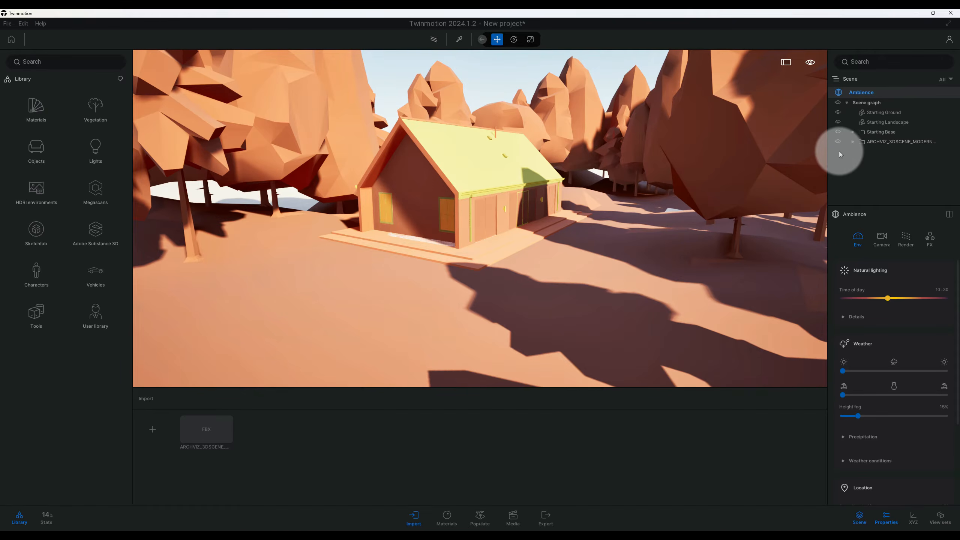
Step: Select the double bed beside the bedroom window inside the imported cabin and start an object replacement for it
{"action": "left_click", "coordinate": [464, 206]}
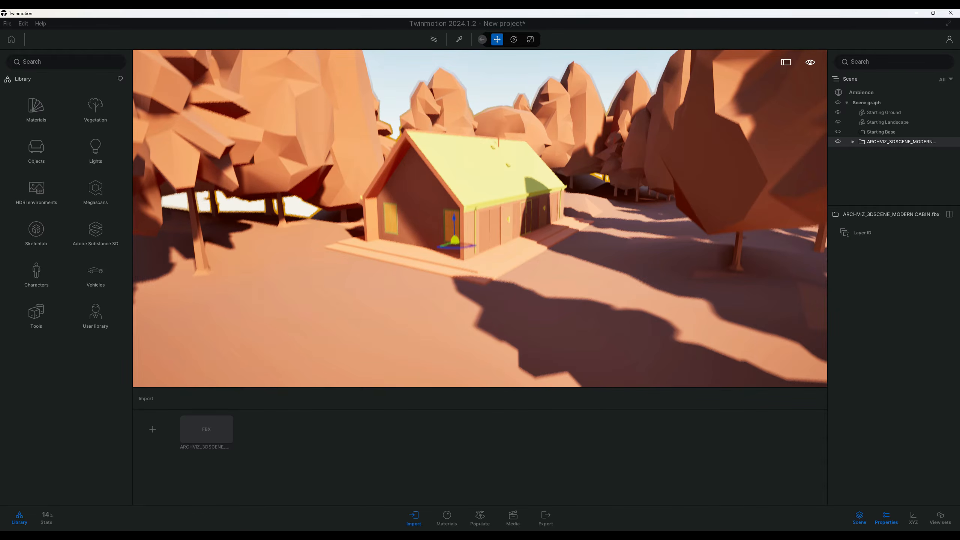
{"action": "key", "text": "w"}
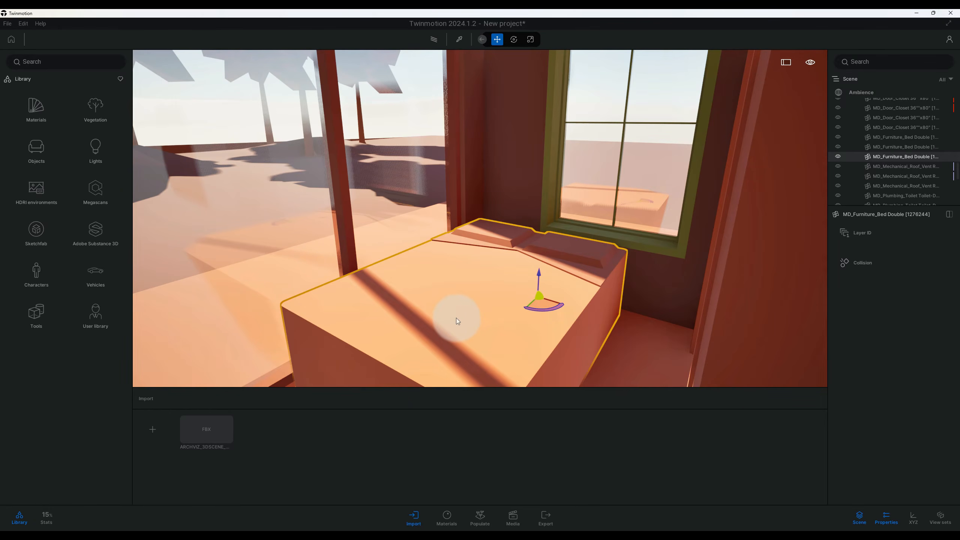
{"action": "middle_click_drag", "start_coordinate": [430, 304], "coordinate": [428, 304], "text": "shift"}
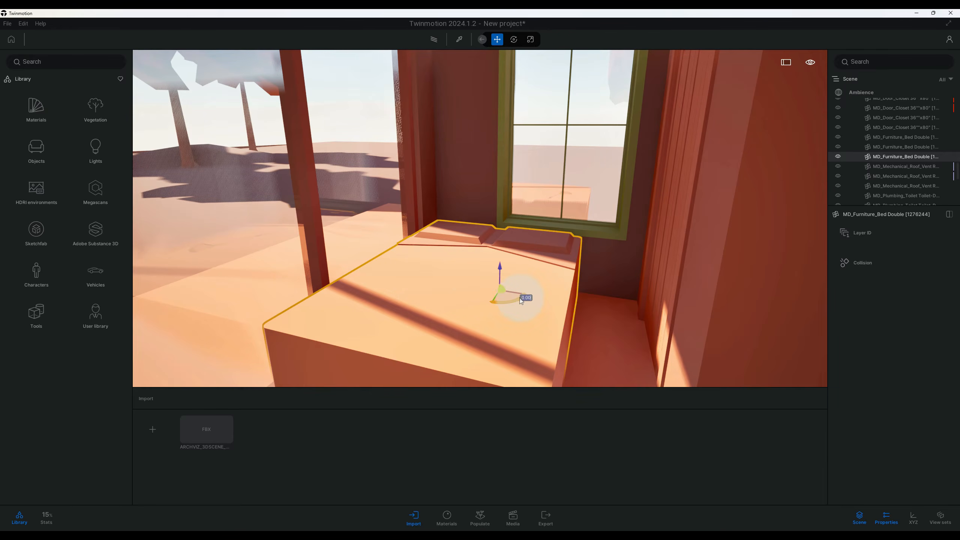
{"action": "middle_click_drag", "start_coordinate": [471, 313], "coordinate": [443, 312], "text": "shift"}
{"action": "scroll", "coordinate": [473, 313], "scroll_direction": "up", "scroll_amount": 2}
{"action": "scroll", "coordinate": [474, 316], "scroll_direction": "up", "scroll_amount": 2}
{"action": "scroll", "coordinate": [473, 318], "scroll_direction": "down", "scroll_amount": 3}
{"action": "scroll", "coordinate": [449, 310], "scroll_direction": "down", "scroll_amount": 2}
{"action": "scroll", "coordinate": [448, 310], "scroll_direction": "up", "scroll_amount": 2}
{"action": "scroll", "coordinate": [443, 312], "scroll_direction": "down", "scroll_amount": 2}
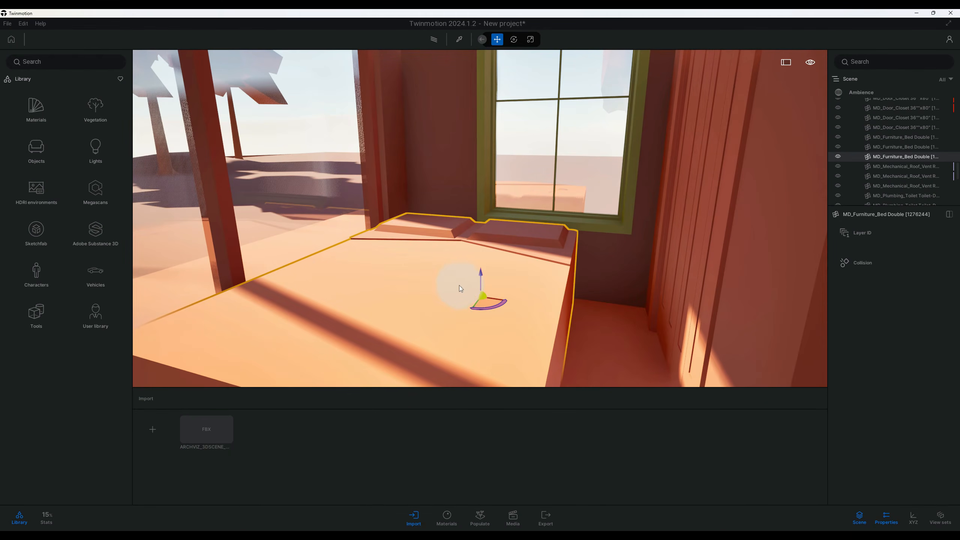
{"action": "left_click", "coordinate": [947, 157]}
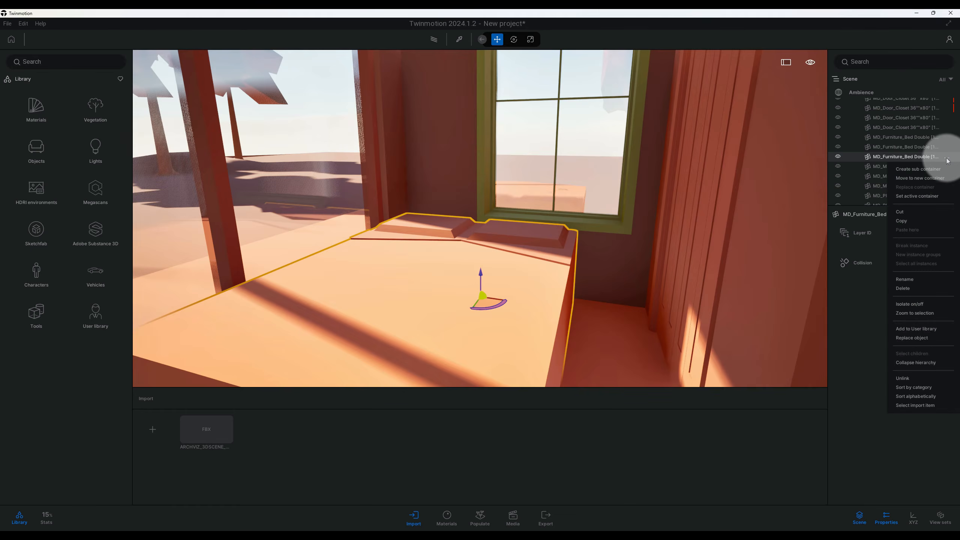
{"action": "left_click", "coordinate": [918, 336]}
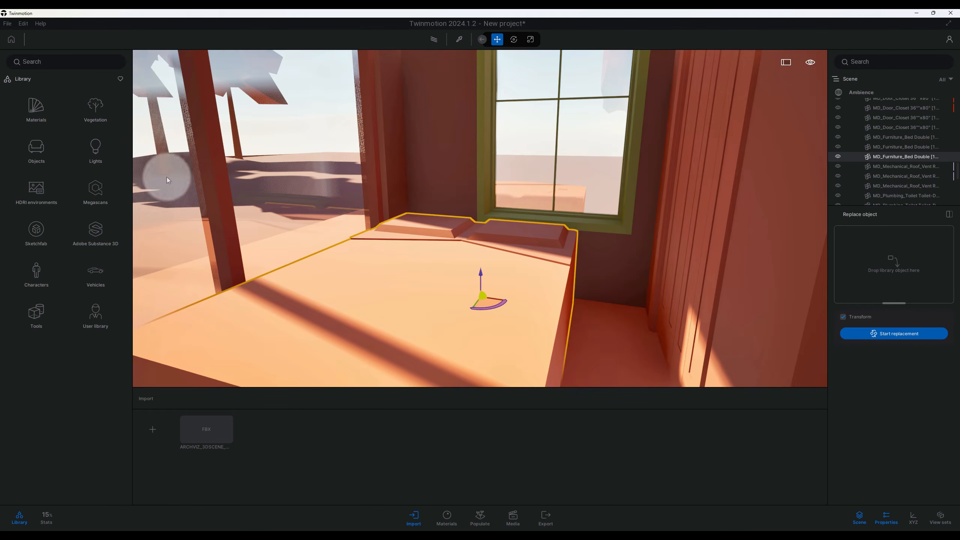
Step: Replace the double bed with Single bed 01 from the library's home bedroom beds
{"action": "left_click", "coordinate": [44, 153]}
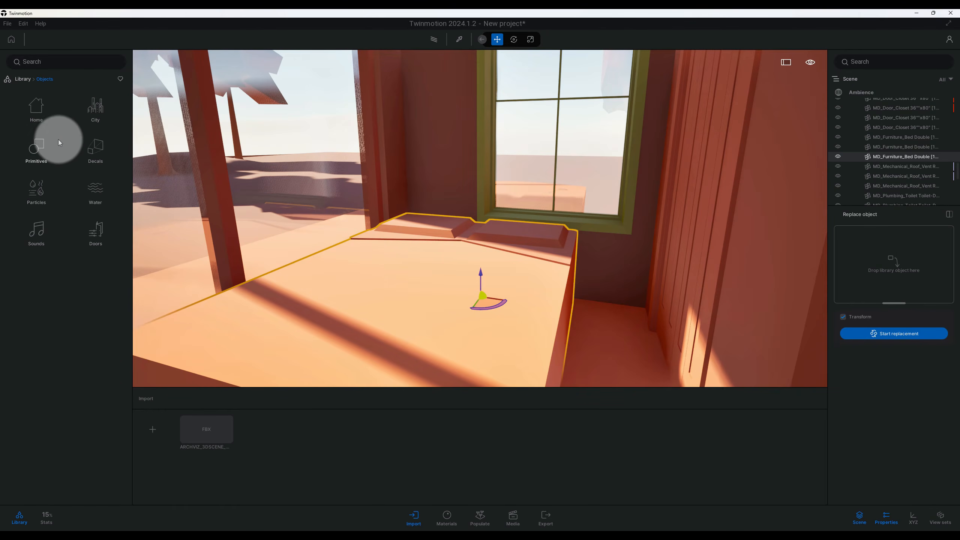
{"action": "left_click", "coordinate": [42, 119]}
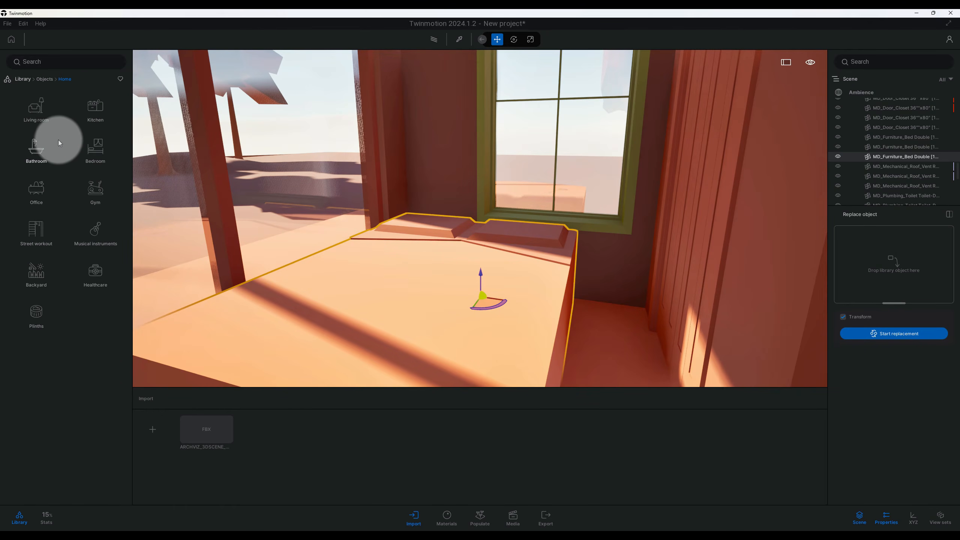
{"action": "left_click", "coordinate": [97, 149]}
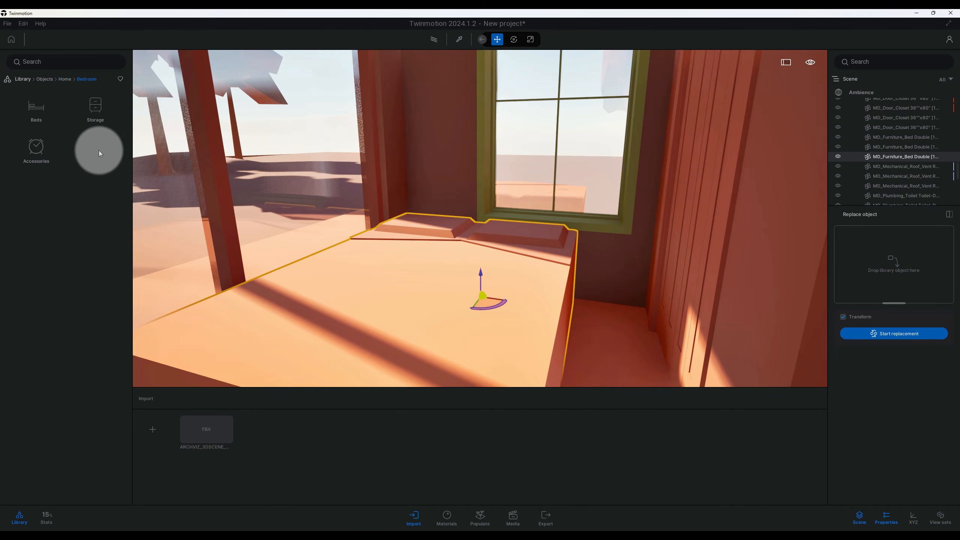
{"action": "left_click", "coordinate": [34, 118]}
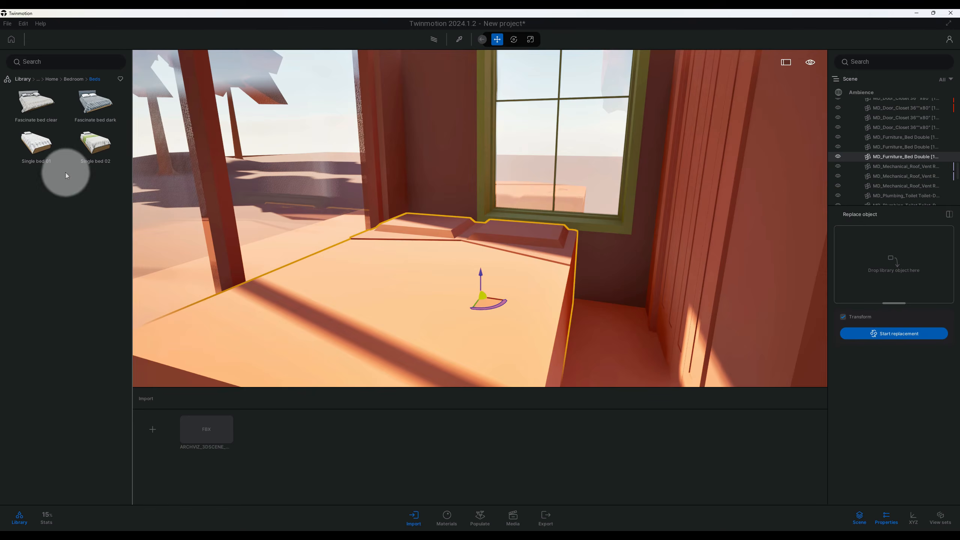
{"action": "left_click_drag", "start_coordinate": [36, 142], "coordinate": [897, 279]}
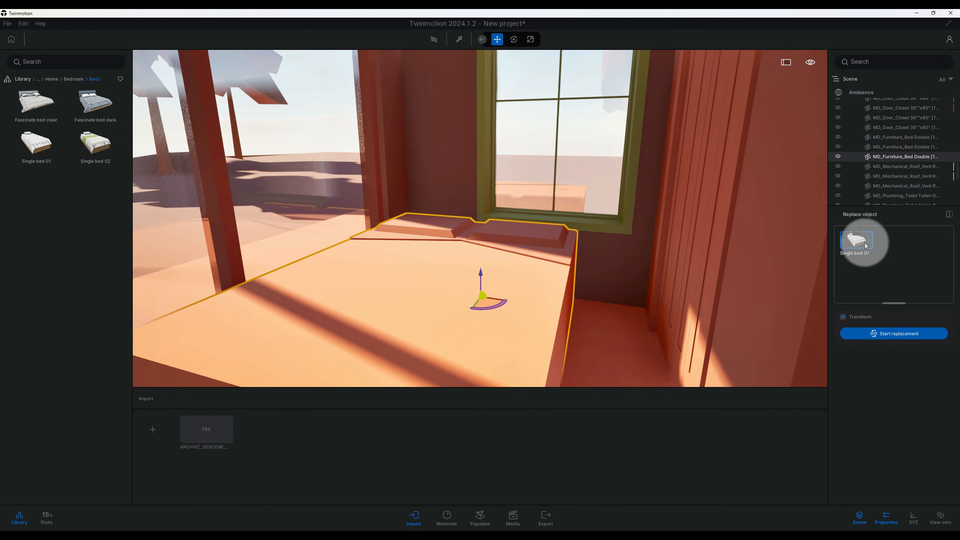
{"action": "left_click", "coordinate": [899, 332]}
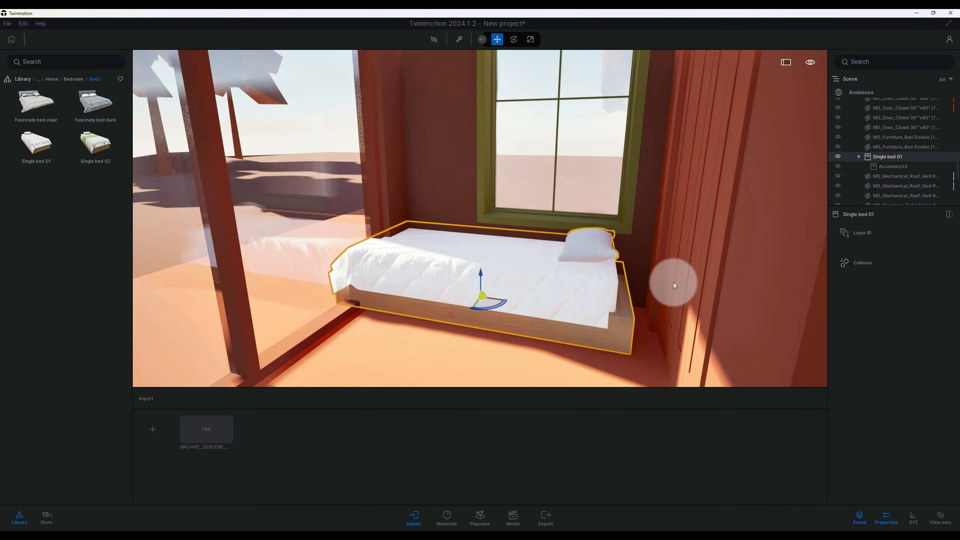
Step: Turn the single bed so its pillow end faces the window wall and place it along the glass door
{"action": "left_click_drag", "start_coordinate": [486, 309], "coordinate": [412, 363]}
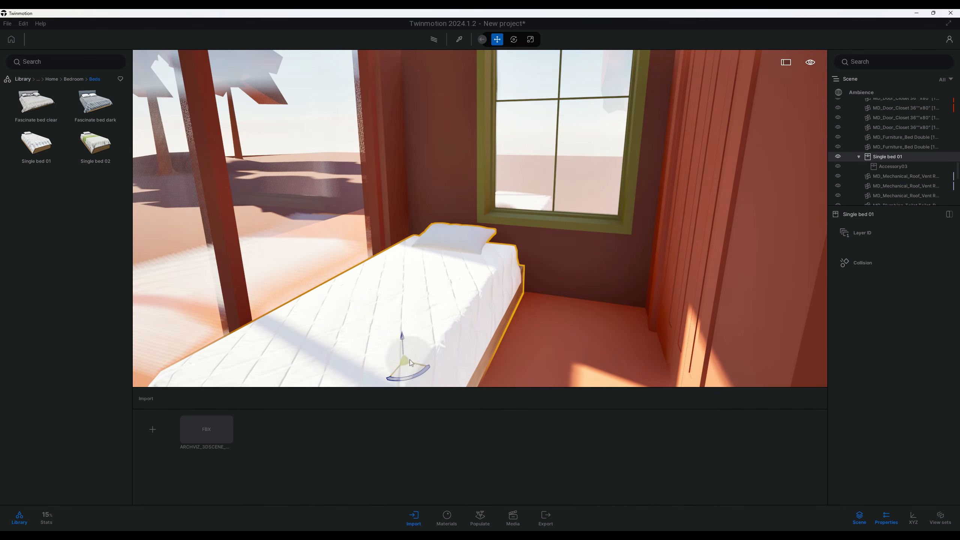
{"action": "middle_click_drag", "start_coordinate": [410, 360], "coordinate": [427, 310]}
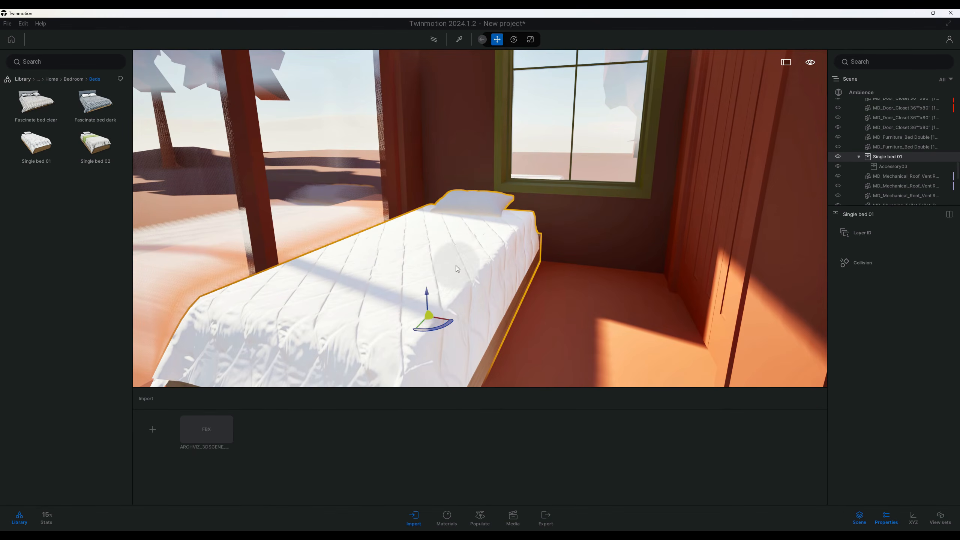
Step: Pick the duvet material from the single bed and set its triplanar UV mapping to World space
{"action": "left_click", "coordinate": [459, 39]}
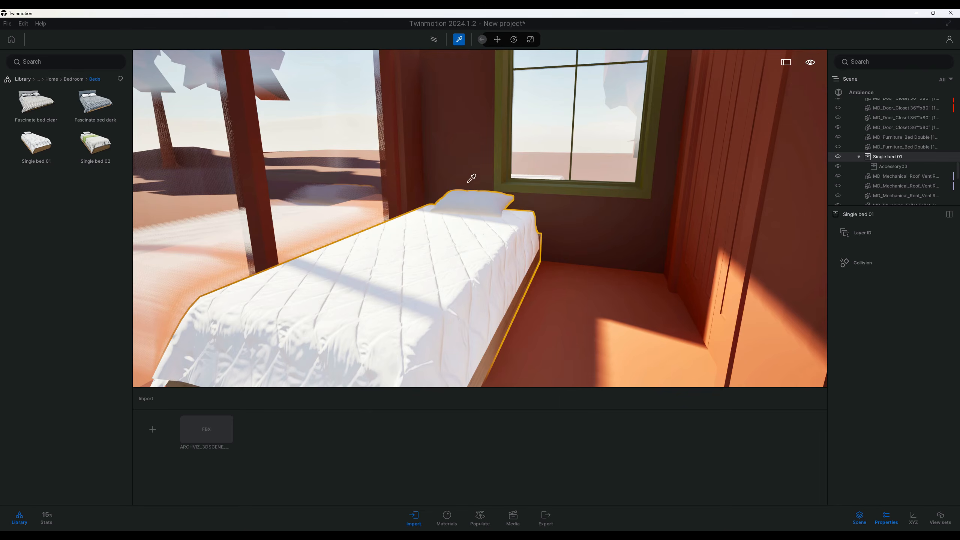
{"action": "left_click", "coordinate": [459, 39]}
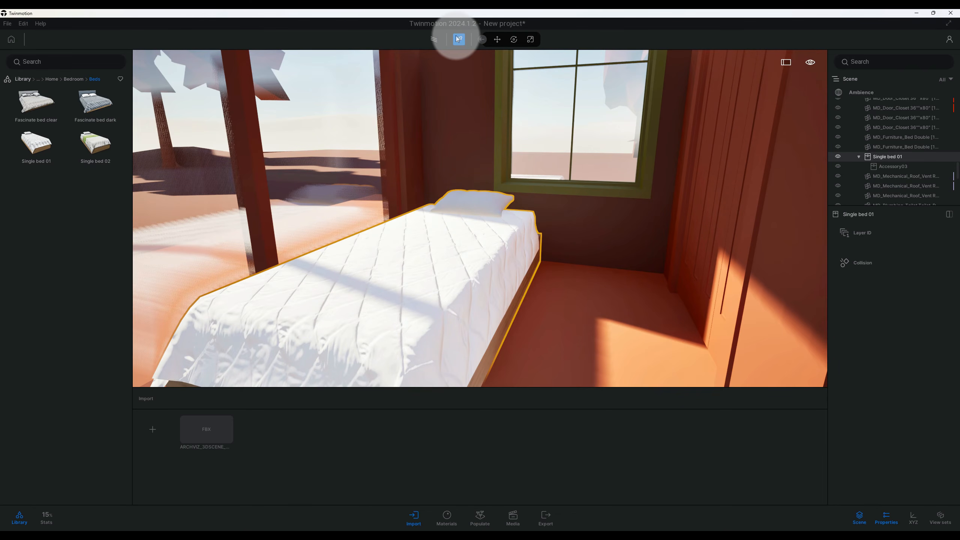
{"action": "left_click", "coordinate": [445, 252]}
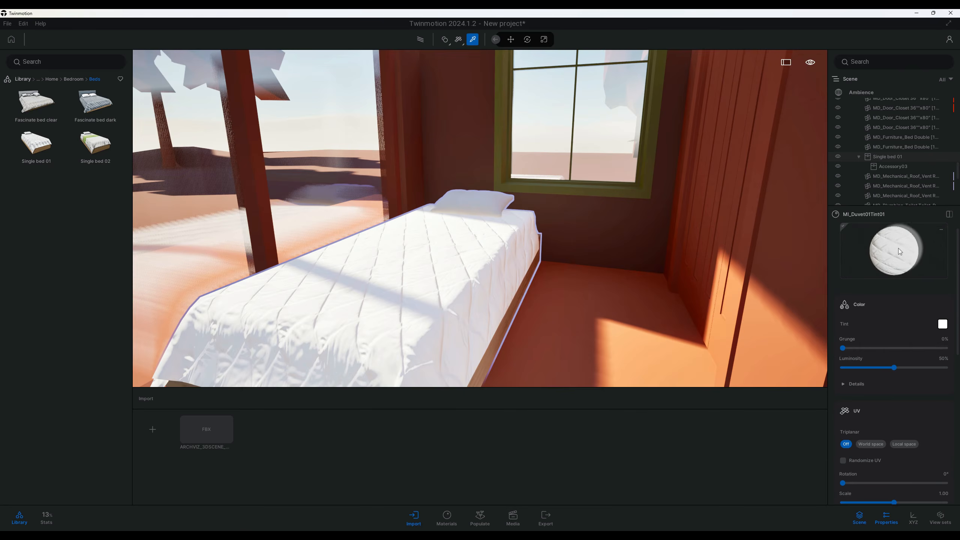
{"action": "scroll", "coordinate": [894, 399], "scroll_direction": "down", "scroll_amount": 2}
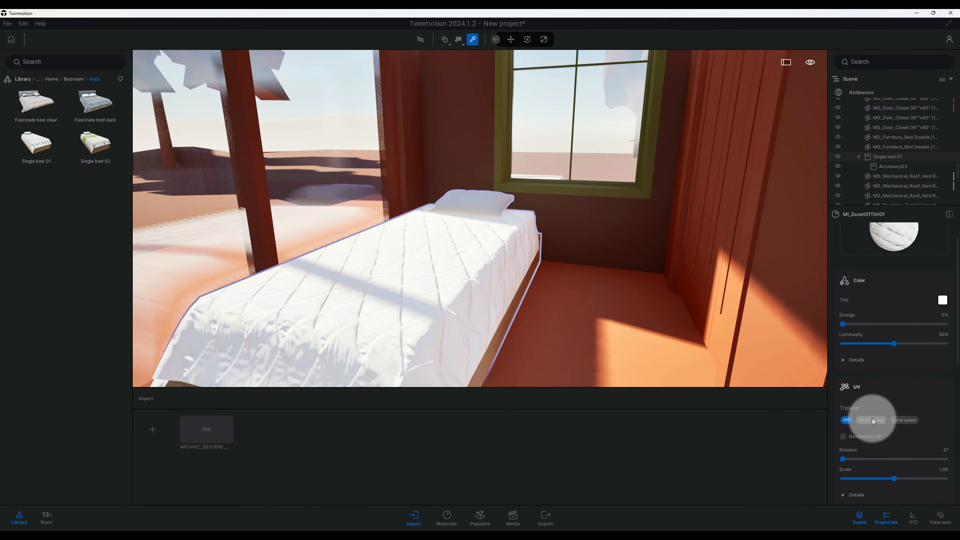
{"action": "left_click", "coordinate": [872, 420]}
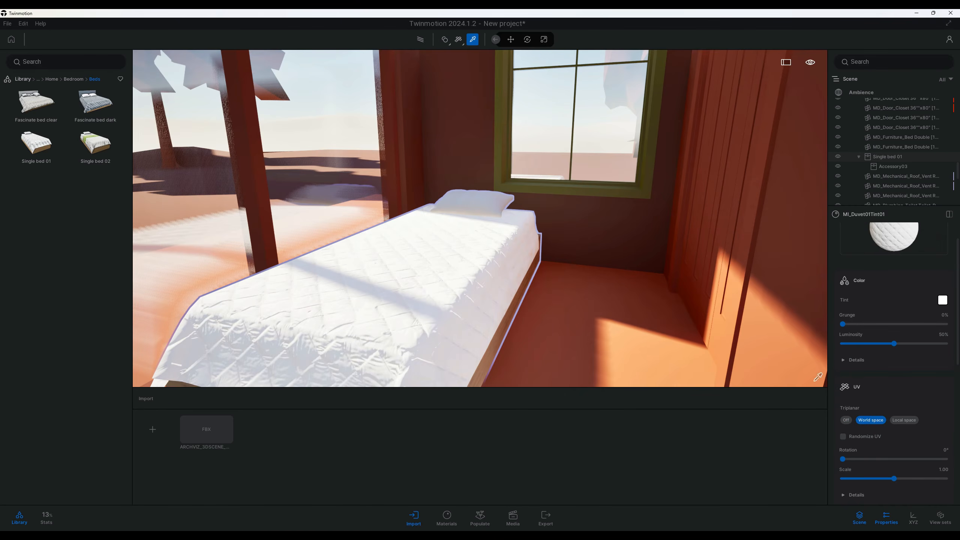
{"action": "scroll", "coordinate": [491, 280], "scroll_direction": "up", "scroll_amount": 3}
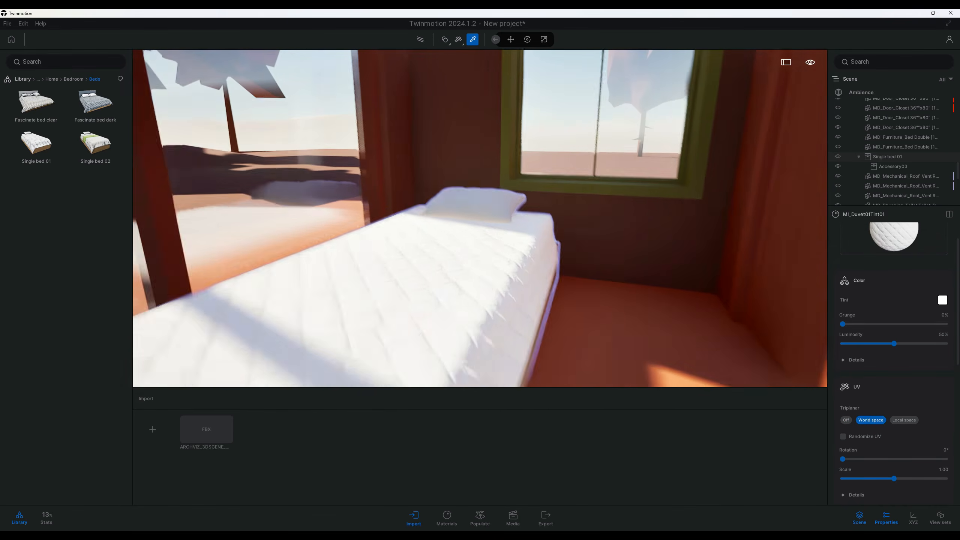
Step: Select the Spruce 2 tree outside beside the cabin and start an object replacement for it
{"action": "key", "text": "a"}
{"action": "right_click_drag", "start_coordinate": [480, 276], "coordinate": [548, 272]}
{"action": "key", "text": "s"}
{"action": "key", "text": "e"}
{"action": "key", "text": "s"}
{"action": "key", "text": "a"}
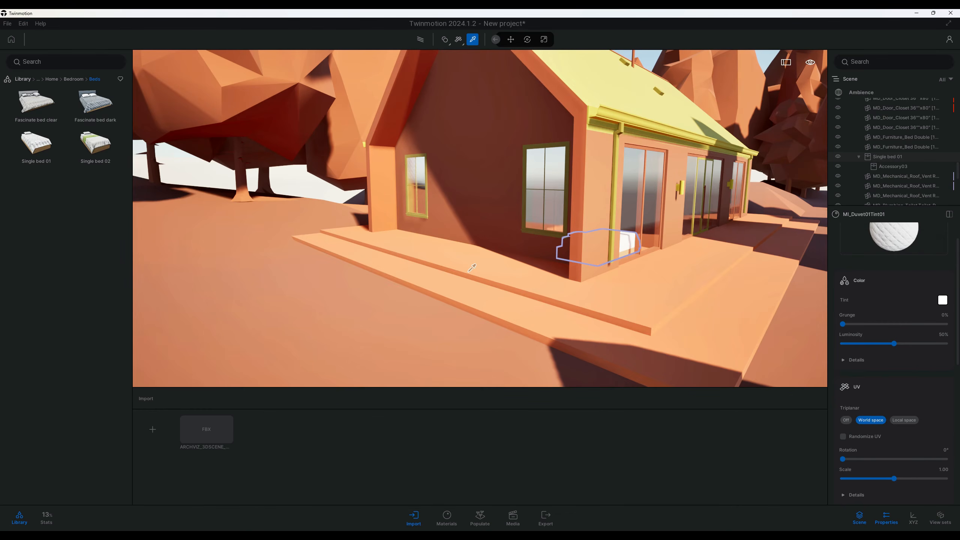
{"action": "key", "text": "s"}
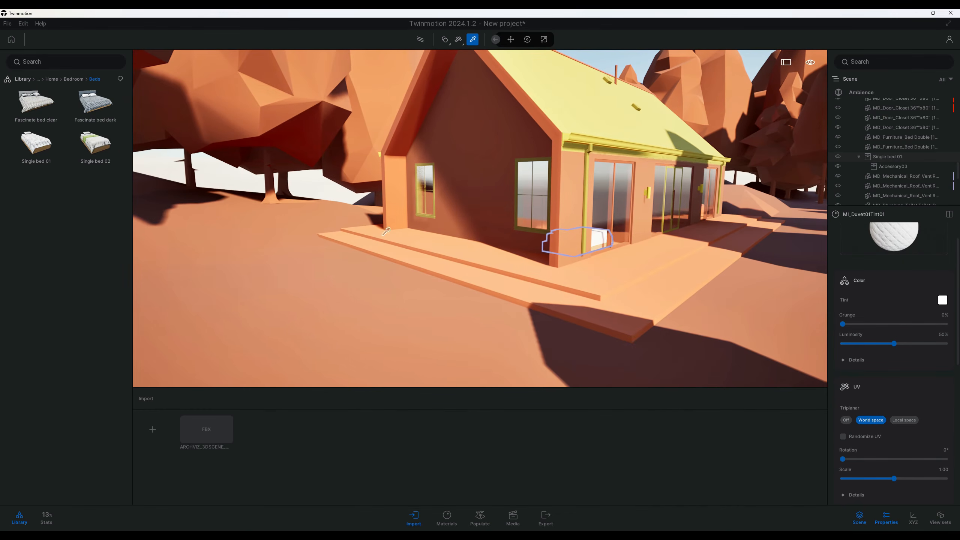
{"action": "left_click", "coordinate": [23, 79]}
{"action": "key", "text": "Escape"}
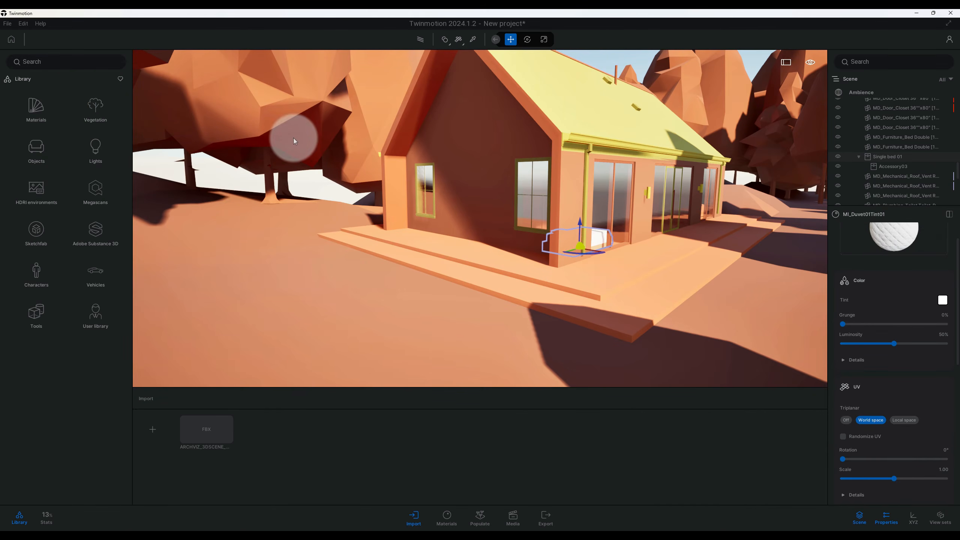
{"action": "left_click", "coordinate": [294, 138]}
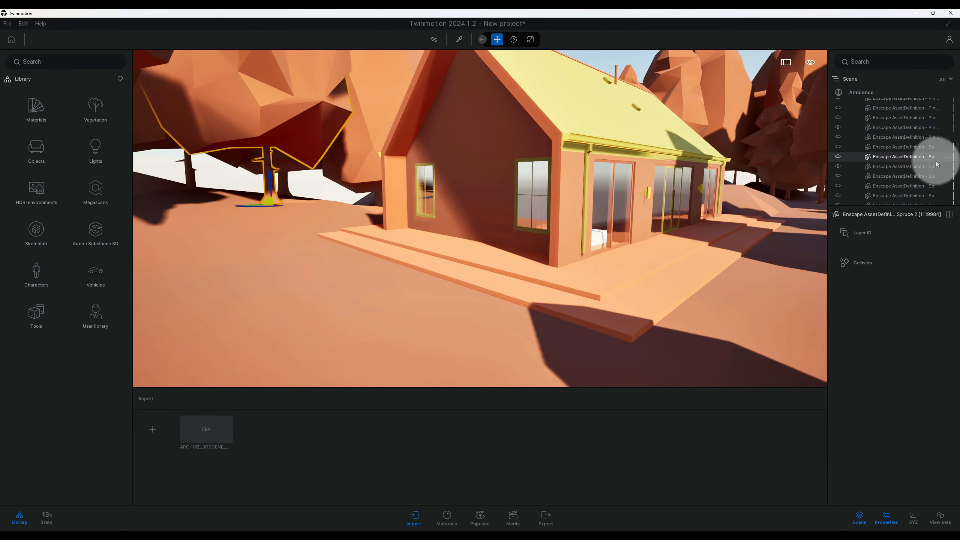
{"action": "left_click", "coordinate": [948, 158]}
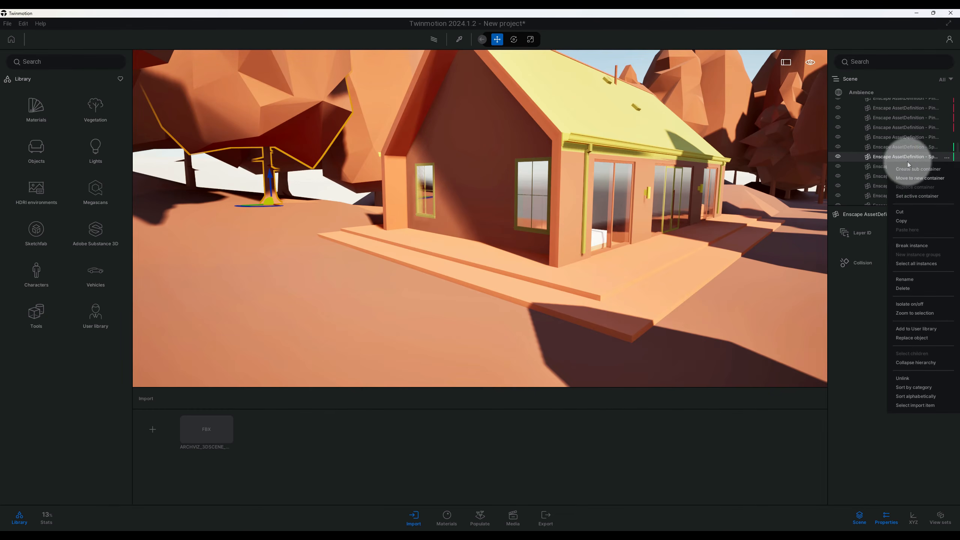
{"action": "left_click", "coordinate": [931, 338]}
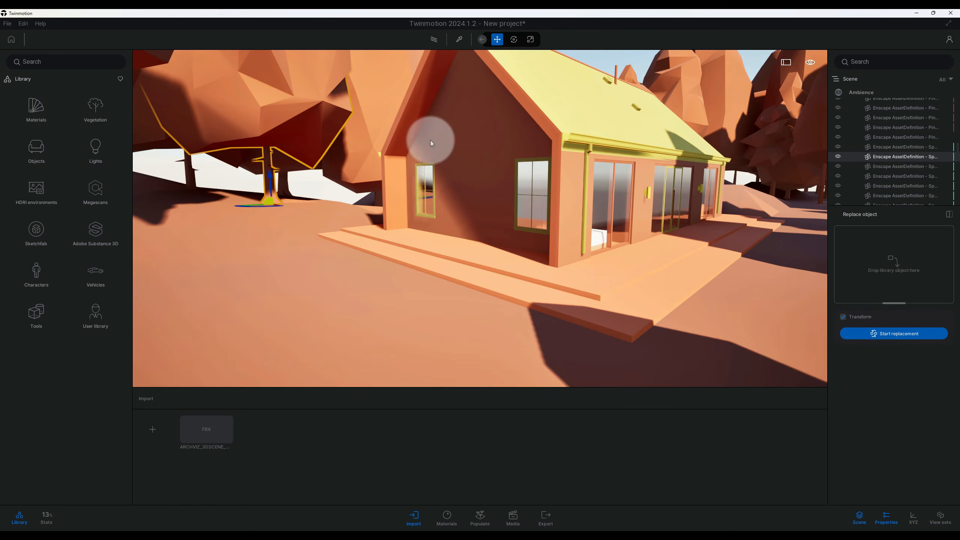
Step: Look through the library's vegetation trees for a suitable replacement for the selected spruce
{"action": "left_click", "coordinate": [102, 118]}
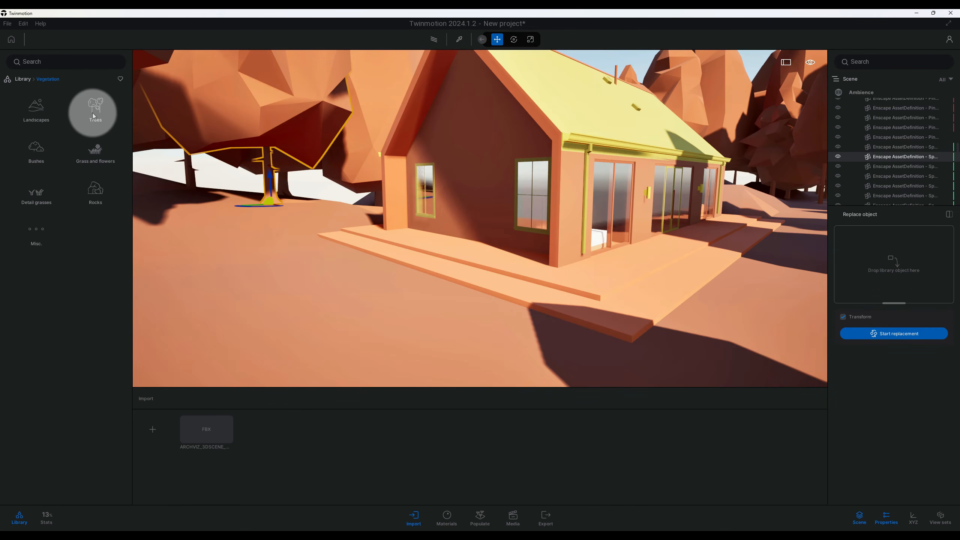
{"action": "left_click", "coordinate": [93, 112]}
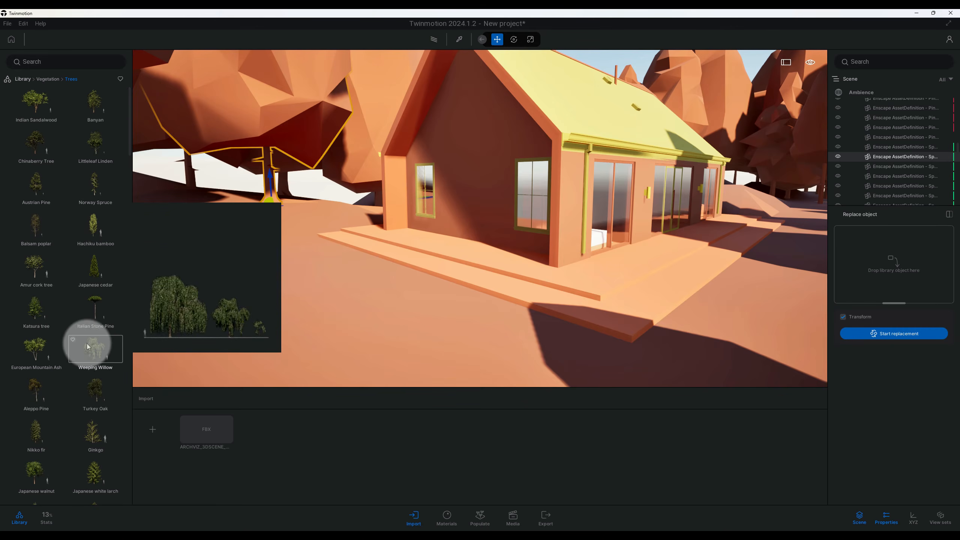
{"action": "scroll", "coordinate": [87, 345], "scroll_direction": "down", "scroll_amount": 2}
{"action": "scroll", "coordinate": [80, 326], "scroll_direction": "down", "scroll_amount": 4}
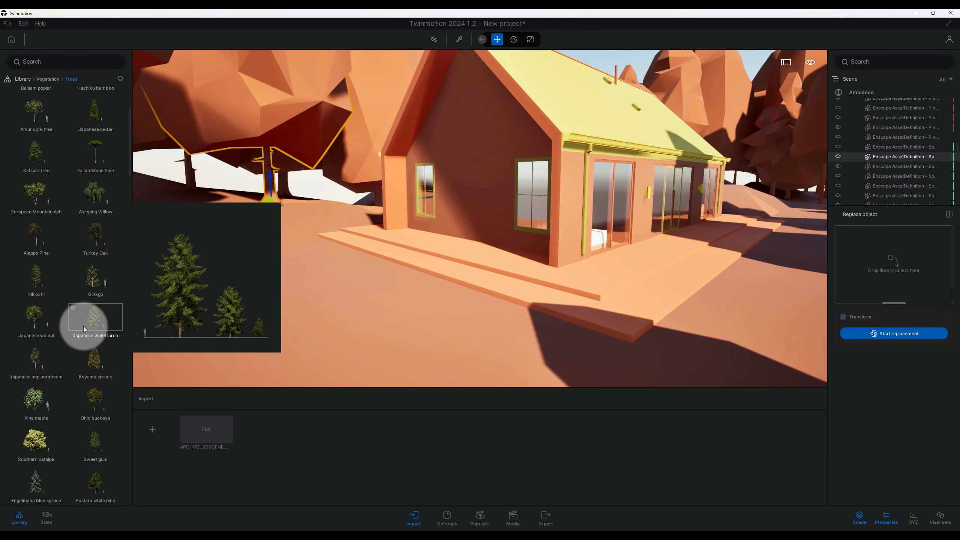
{"action": "scroll", "coordinate": [84, 326], "scroll_direction": "down", "scroll_amount": 4}
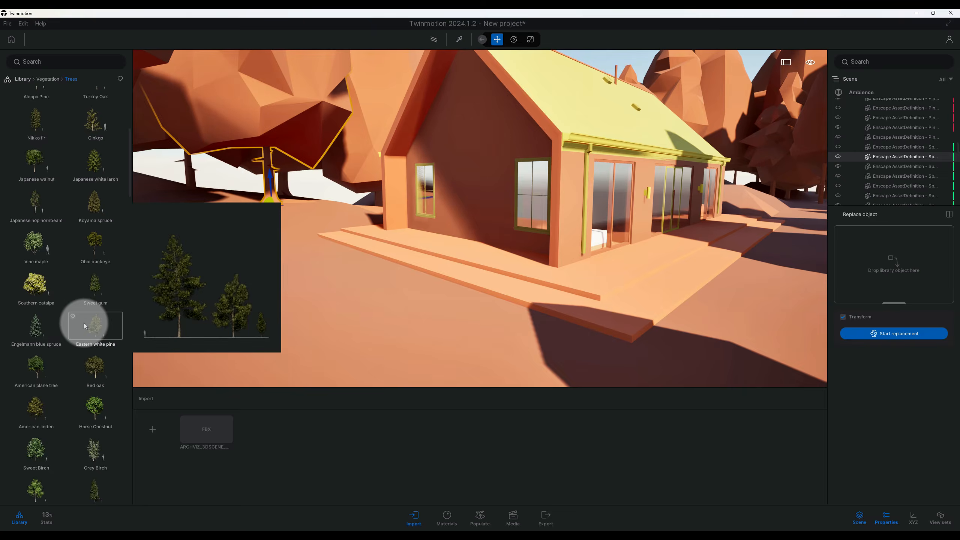
{"action": "scroll", "coordinate": [84, 326], "scroll_direction": "down", "scroll_amount": 1}
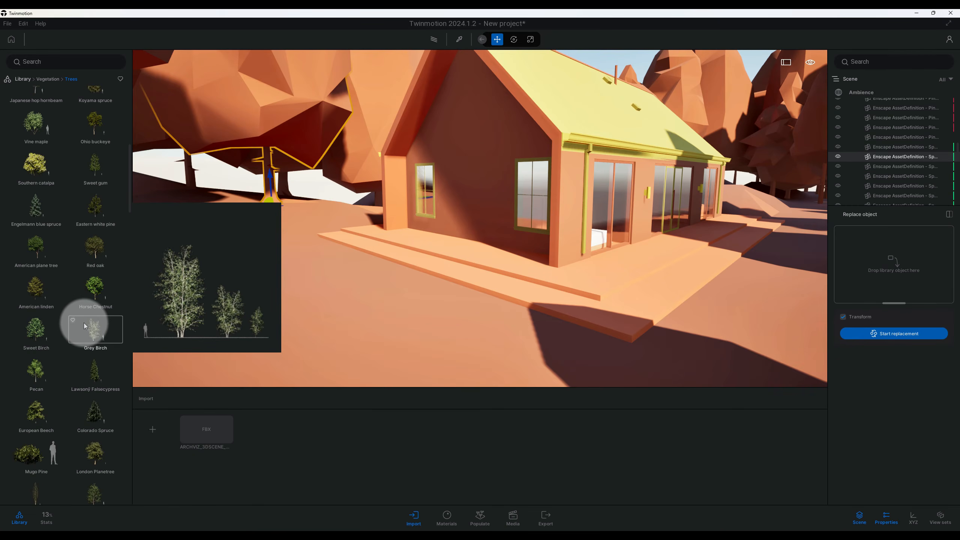
{"action": "scroll", "coordinate": [87, 332], "scroll_direction": "down", "scroll_amount": 4}
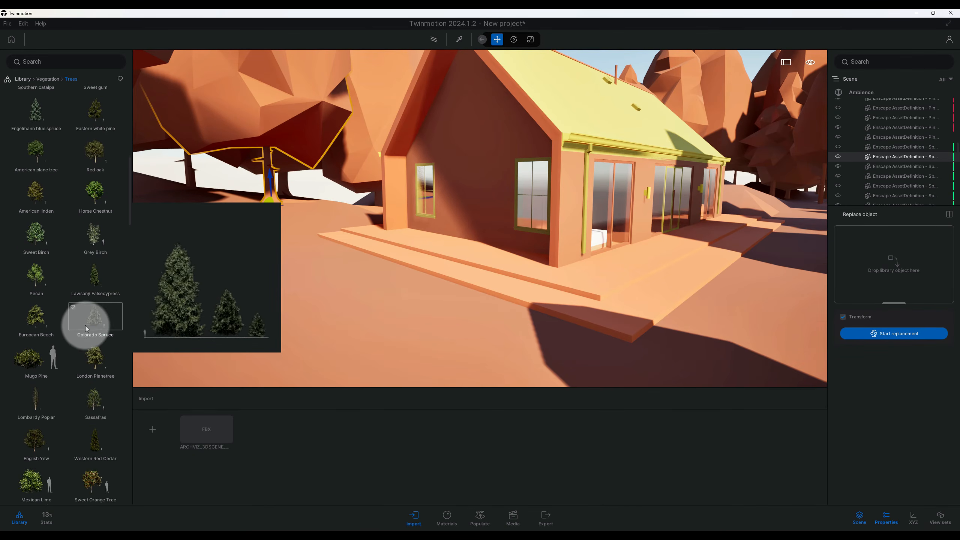
{"action": "scroll", "coordinate": [92, 347], "scroll_direction": "down", "scroll_amount": 5}
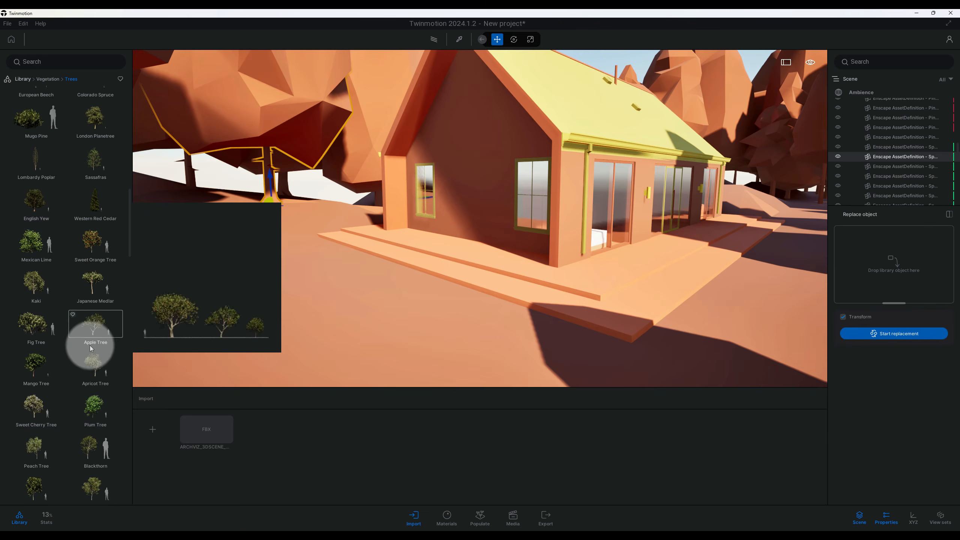
{"action": "scroll", "coordinate": [91, 348], "scroll_direction": "down", "scroll_amount": 4}
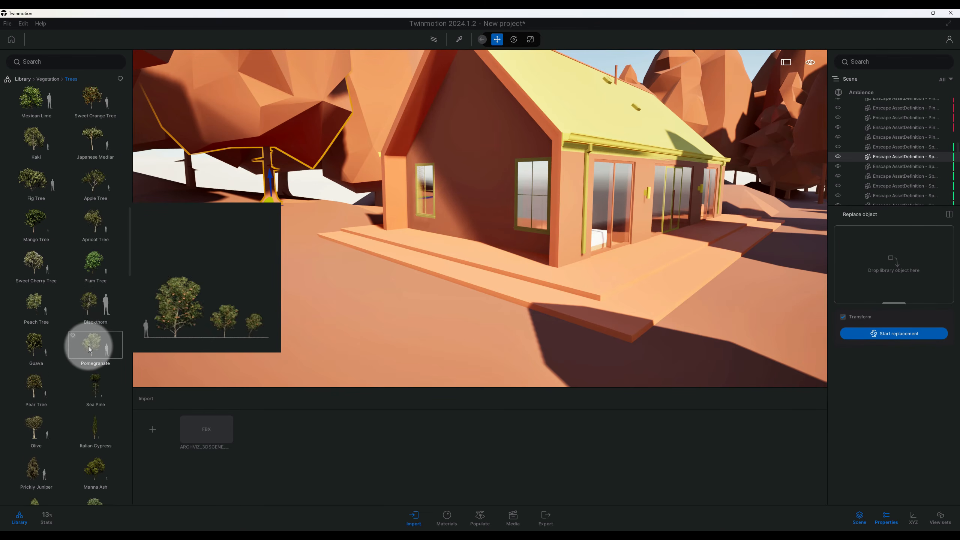
{"action": "scroll", "coordinate": [98, 372], "scroll_direction": "down", "scroll_amount": 1}
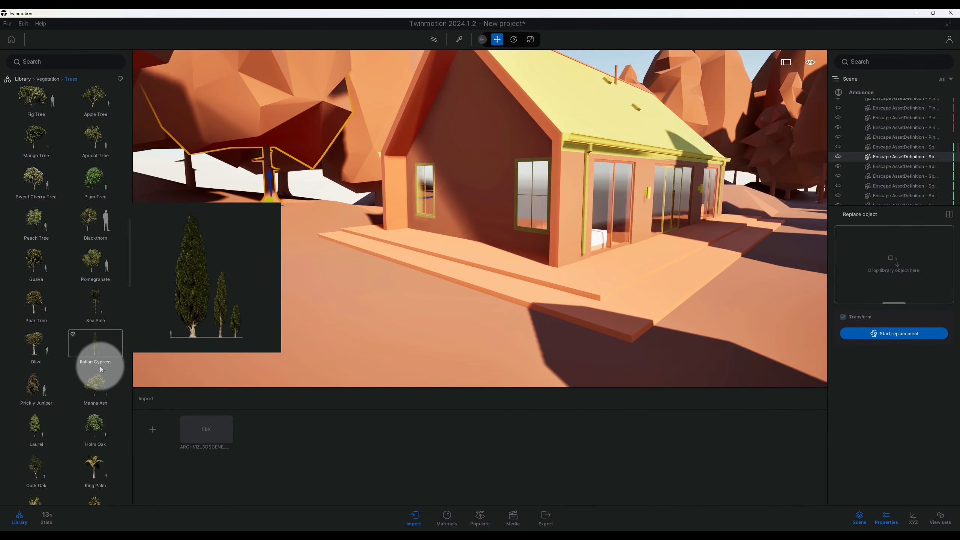
{"action": "scroll", "coordinate": [101, 369], "scroll_direction": "down", "scroll_amount": 6}
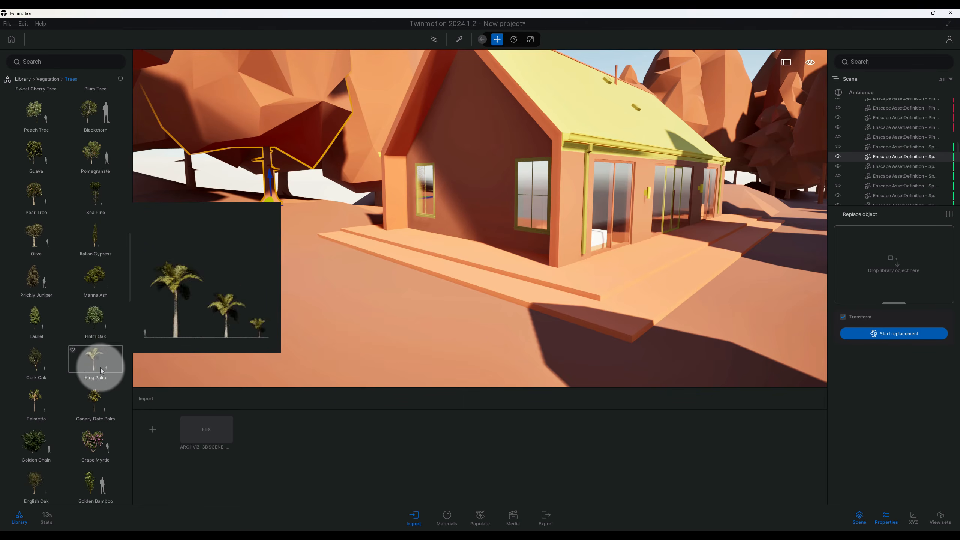
{"action": "scroll", "coordinate": [102, 370], "scroll_direction": "down", "scroll_amount": 1}
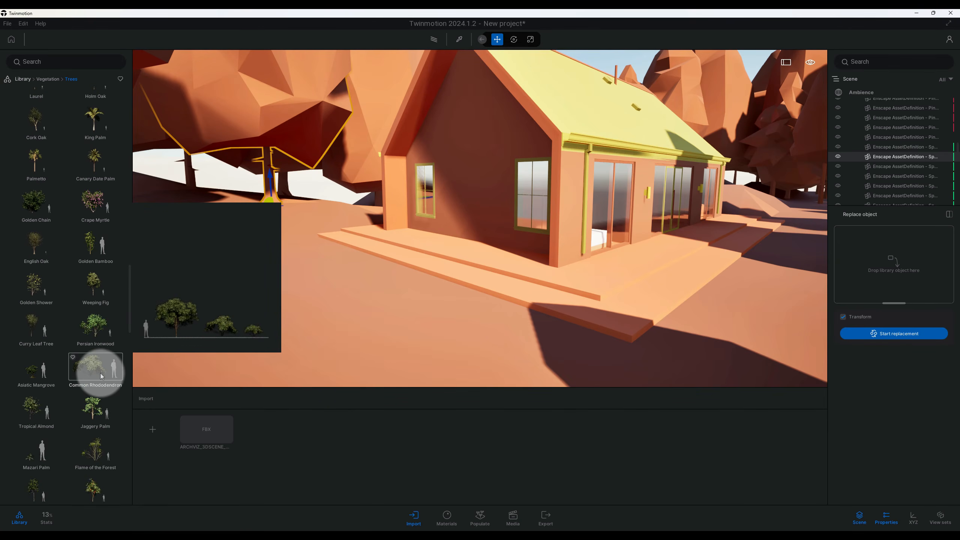
{"action": "scroll", "coordinate": [120, 290], "scroll_direction": "up", "scroll_amount": 5}
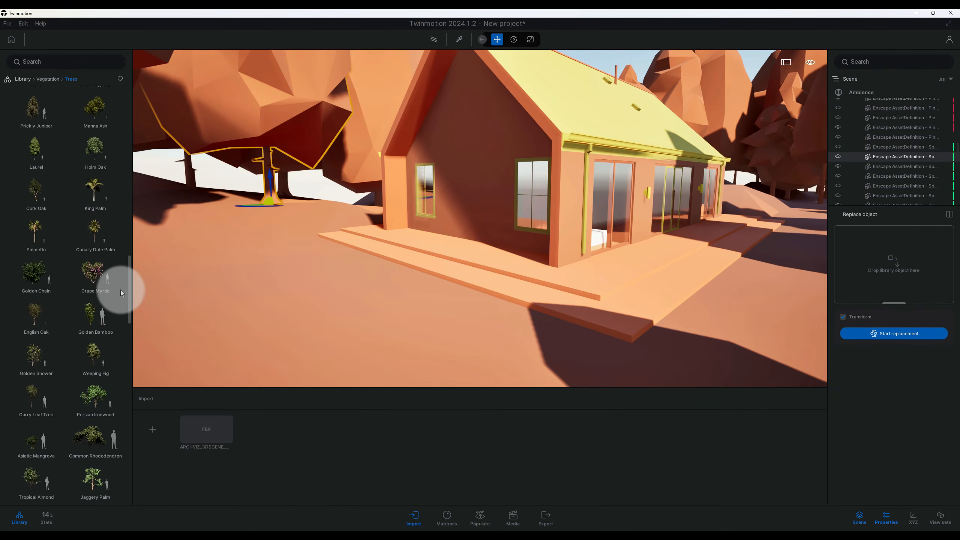
Step: Replace the selected spruce beside the cabin with Norway Spruce from the library's trees
{"action": "left_click_drag", "start_coordinate": [127, 266], "coordinate": [130, 120]}
{"action": "mouse_move", "coordinate": [101, 167]}
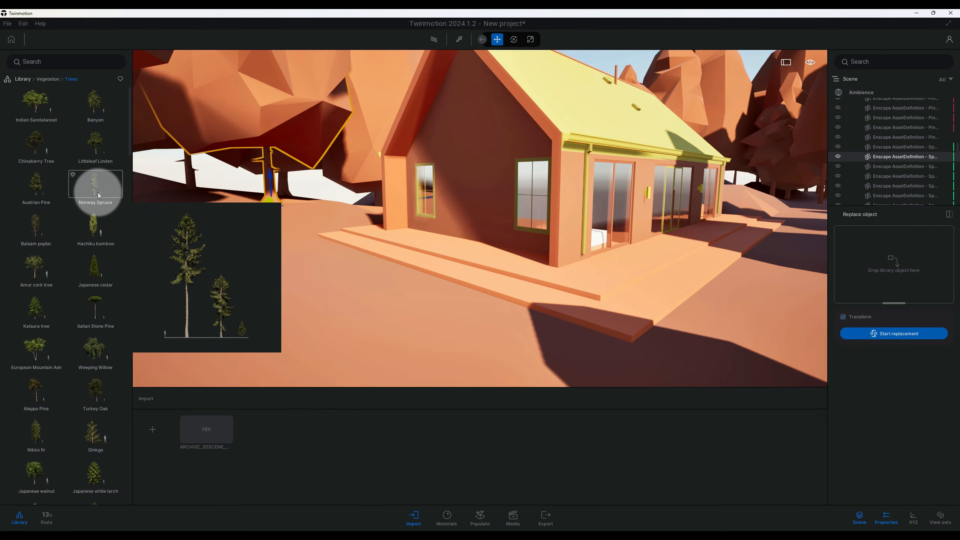
{"action": "left_click_drag", "start_coordinate": [98, 195], "coordinate": [896, 274]}
{"action": "left_click", "coordinate": [895, 334]}
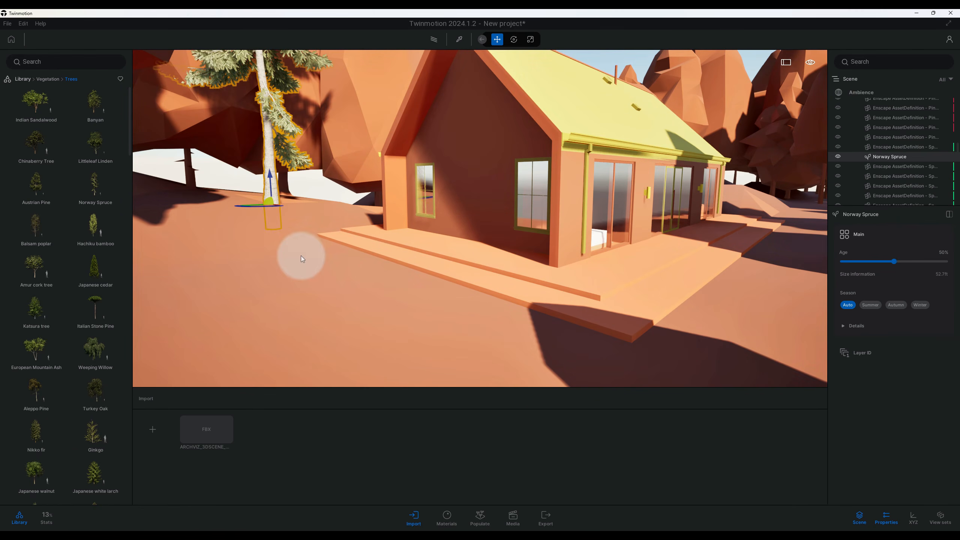
Step: Inspect the new spruce, the cabin's terrace and the bedroom glass door from outside, near and far
{"action": "middle_click_drag", "start_coordinate": [300, 256], "coordinate": [435, 278]}
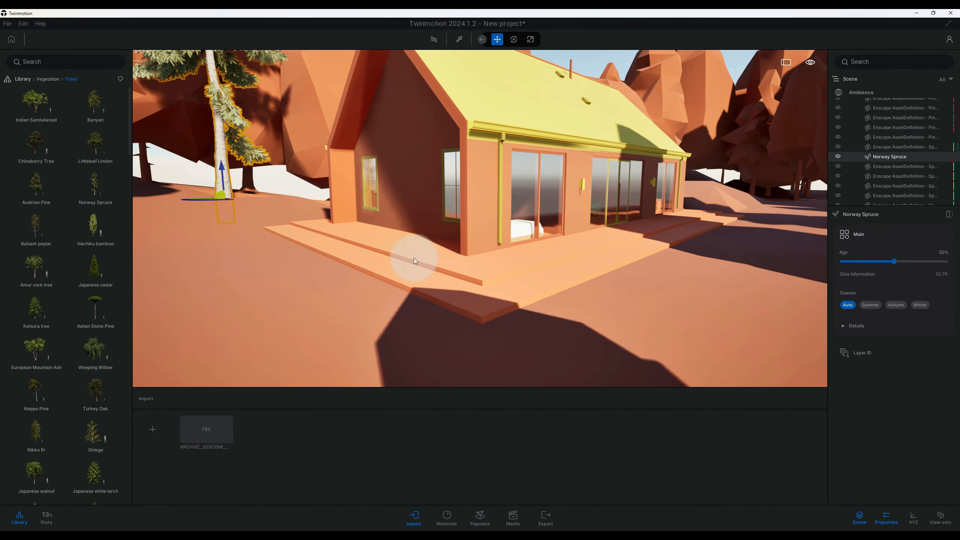
{"action": "left_click", "coordinate": [22, 80]}
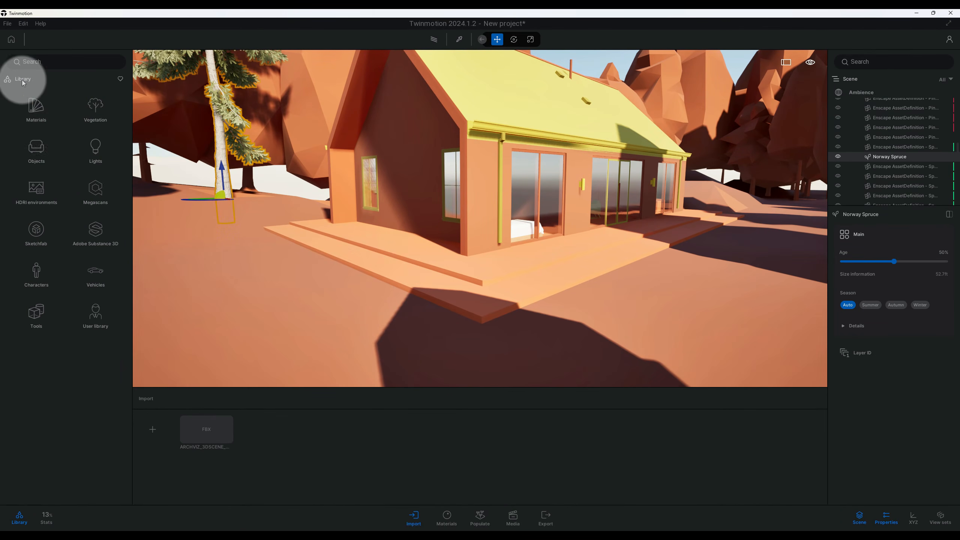
{"action": "middle_click_drag", "start_coordinate": [216, 256], "coordinate": [214, 254]}
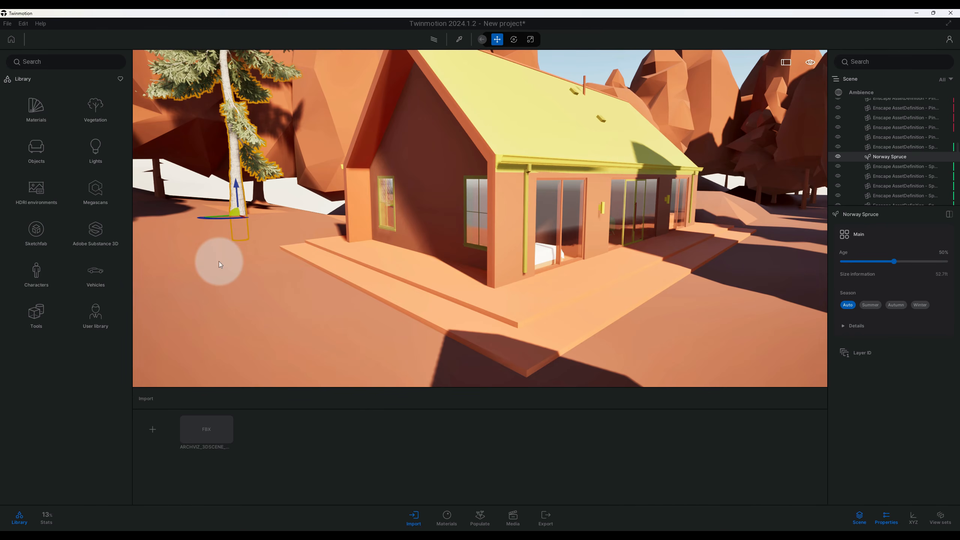
{"action": "middle_click_drag", "start_coordinate": [286, 282], "coordinate": [414, 256]}
{"action": "scroll", "coordinate": [365, 265], "scroll_direction": "up", "scroll_amount": 3}
{"action": "scroll", "coordinate": [370, 261], "scroll_direction": "up", "scroll_amount": 3}
{"action": "scroll", "coordinate": [414, 255], "scroll_direction": "up", "scroll_amount": 2}
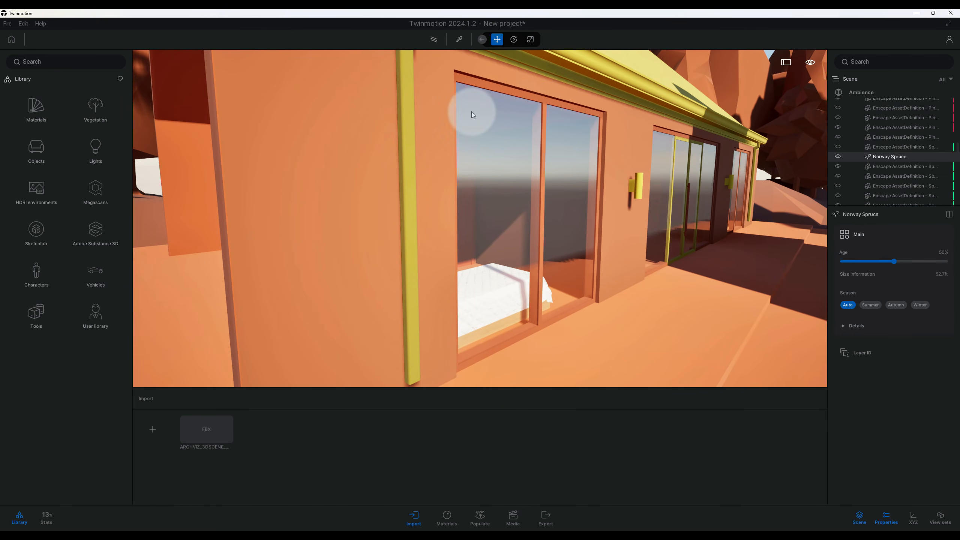
{"action": "scroll", "coordinate": [372, 283], "scroll_direction": "down", "scroll_amount": 5}
{"action": "scroll", "coordinate": [398, 300], "scroll_direction": "down", "scroll_amount": 2}
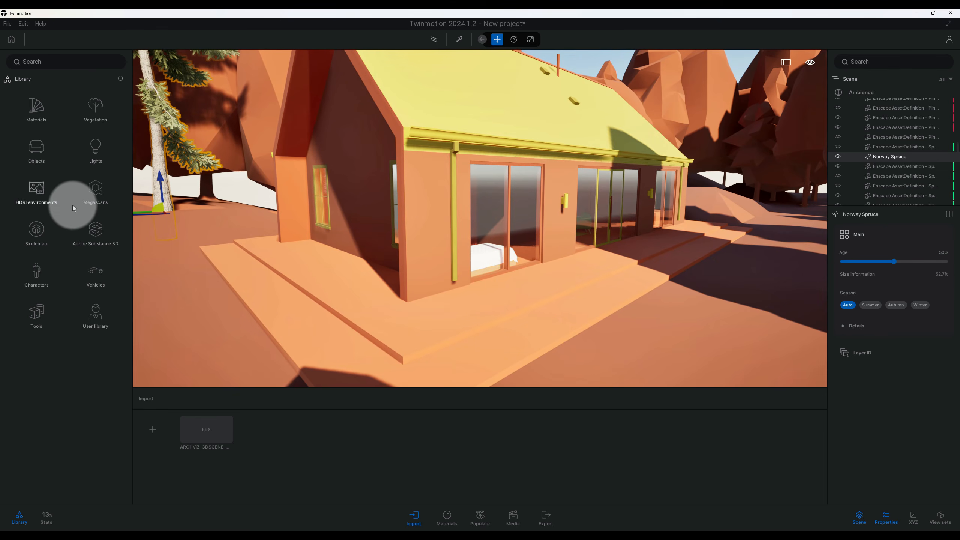
Step: Browse the library's Materials, Megascans 3D assets and home objects categories
{"action": "left_click", "coordinate": [45, 120]}
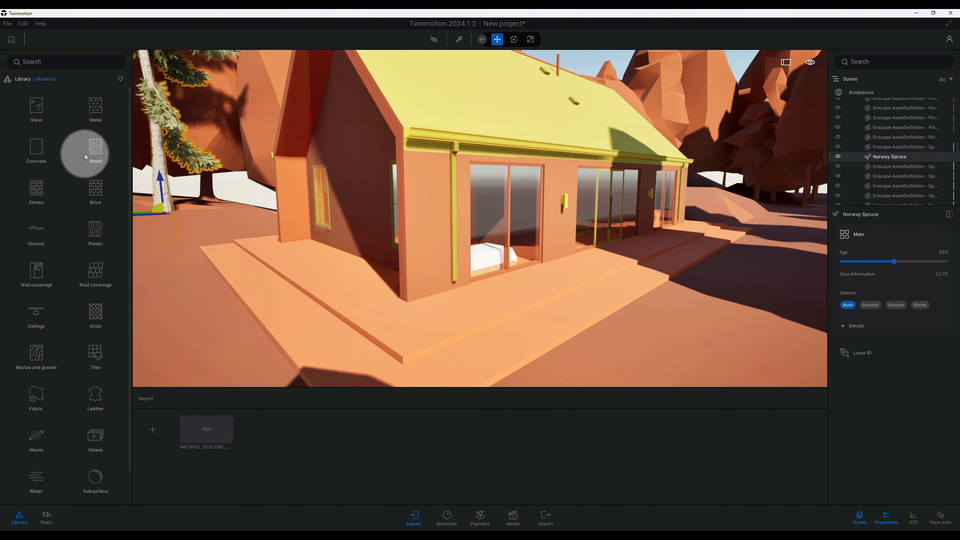
{"action": "left_click", "coordinate": [30, 81]}
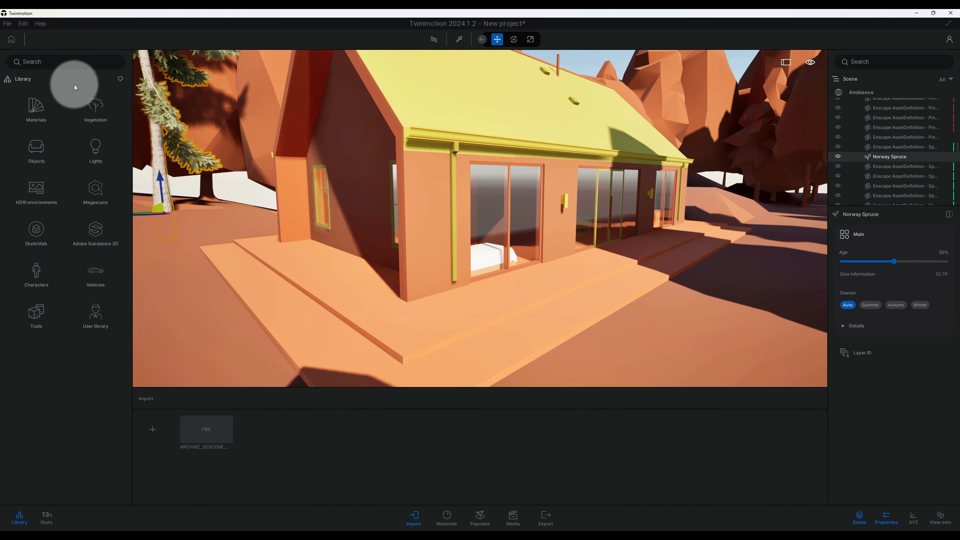
{"action": "left_click", "coordinate": [97, 200]}
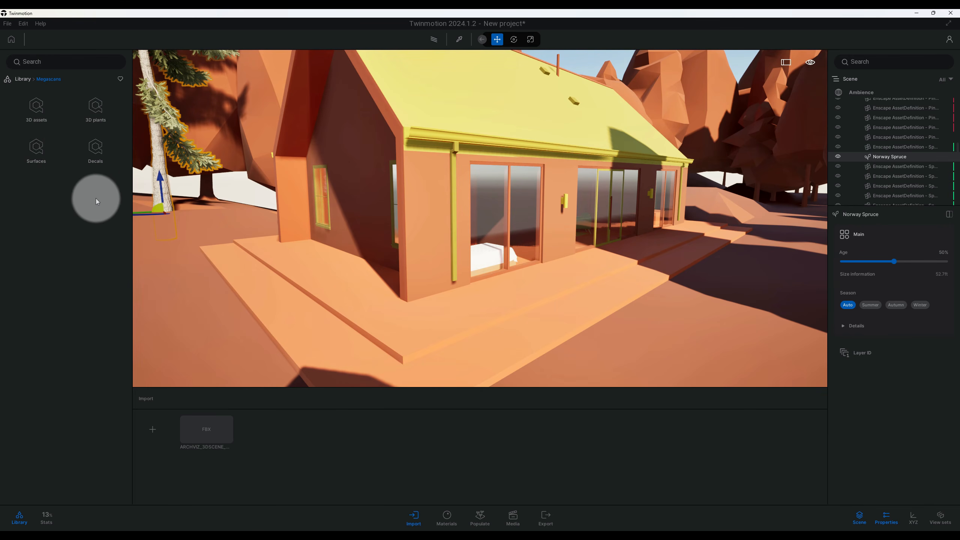
{"action": "left_click", "coordinate": [37, 110]}
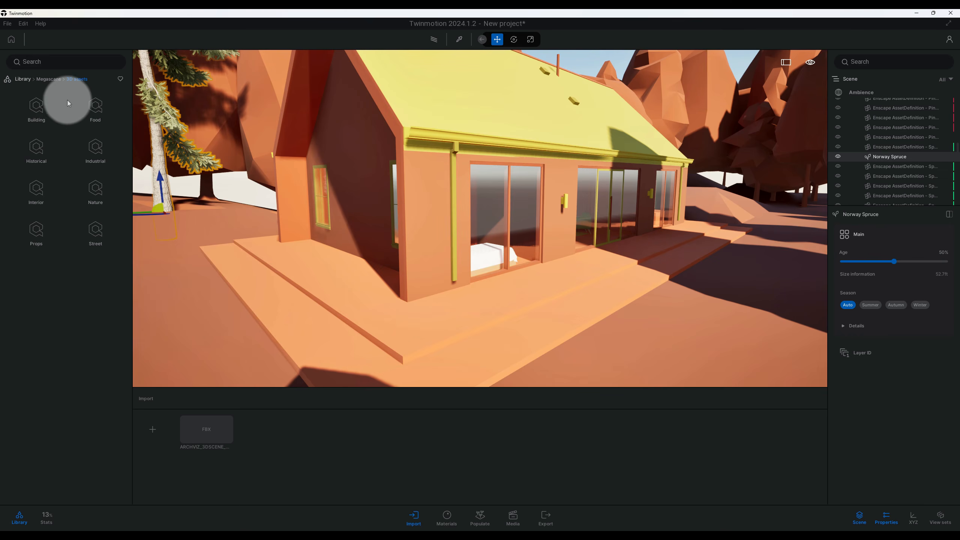
{"action": "left_click", "coordinate": [23, 79]}
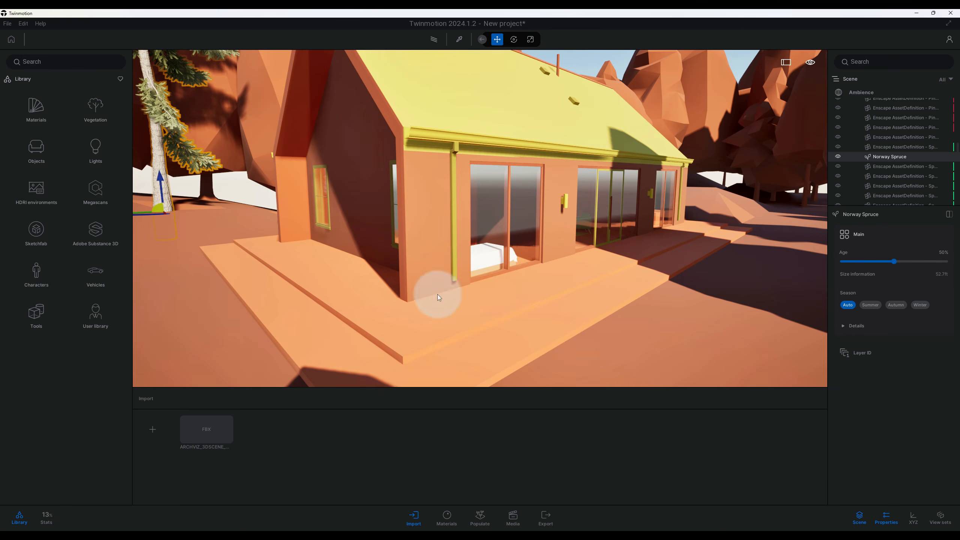
{"action": "left_click", "coordinate": [33, 154]}
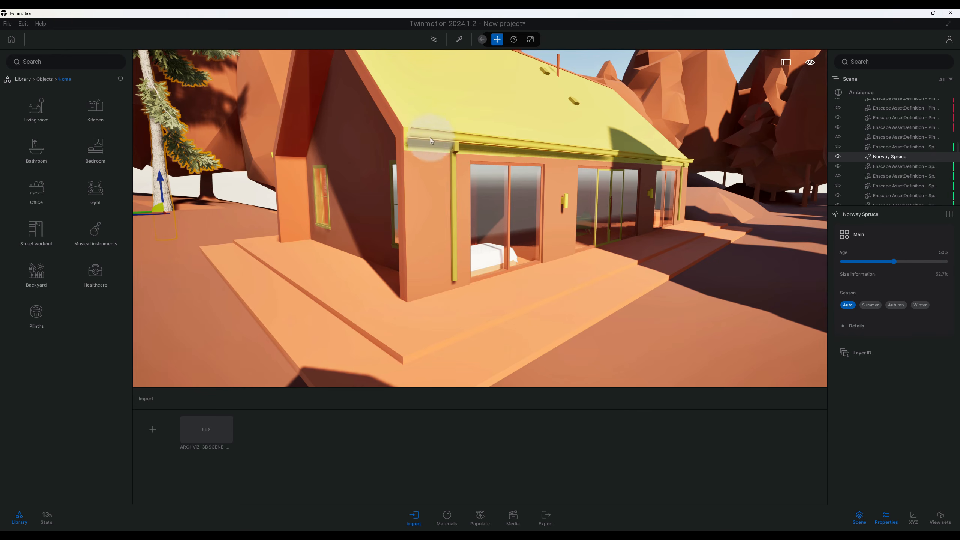
{"action": "left_click_drag", "start_coordinate": [566, 233], "coordinate": [599, 332]}
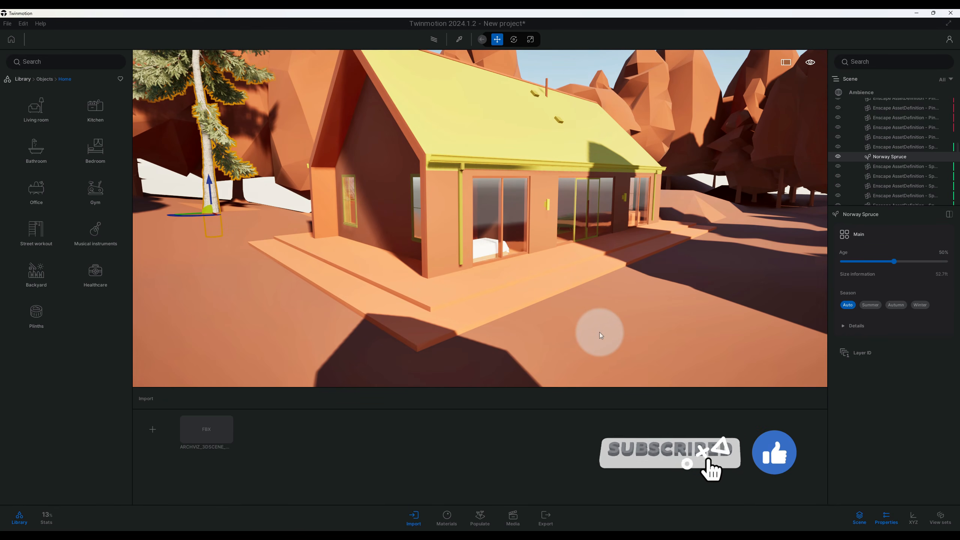
{"action": "scroll", "coordinate": [599, 332], "scroll_direction": "down", "scroll_amount": 1}
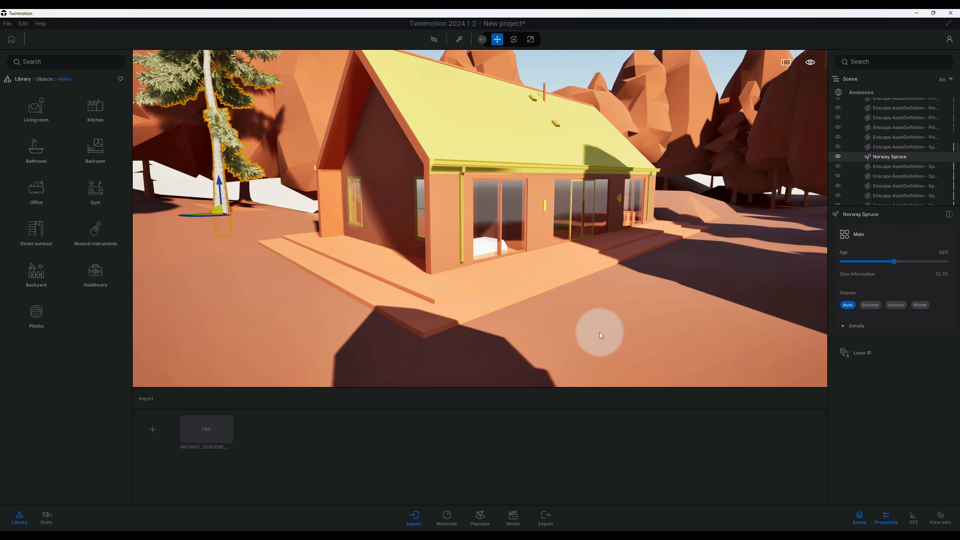